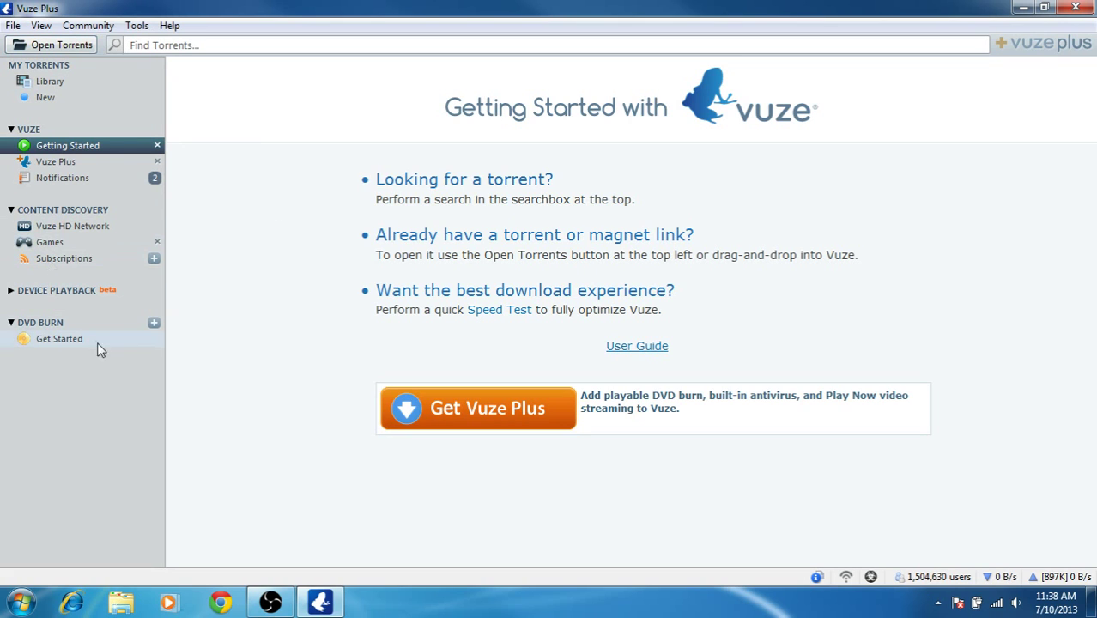
Search for torrents matching "big buck bunny".
drag(377, 180, 558, 187)
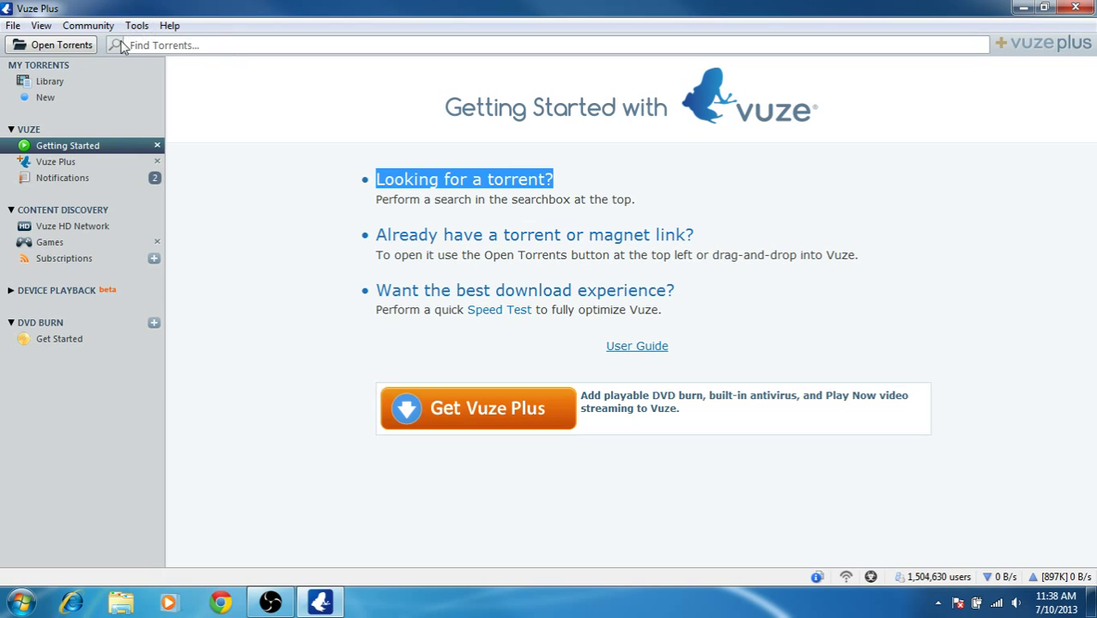
click(206, 46)
text(big buck bunny)
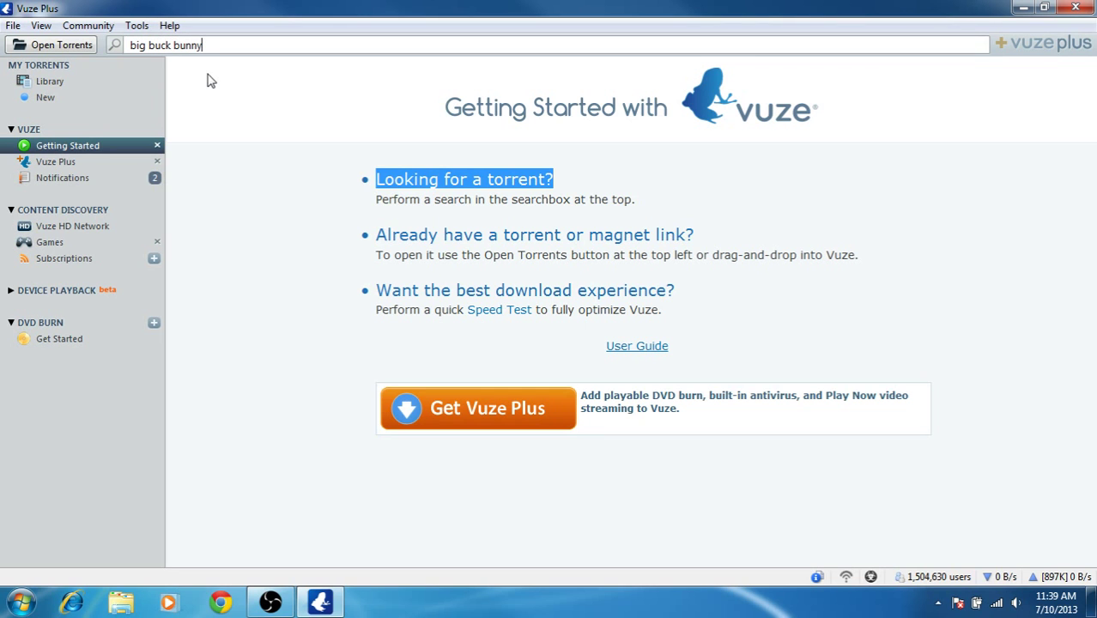
key(Return)
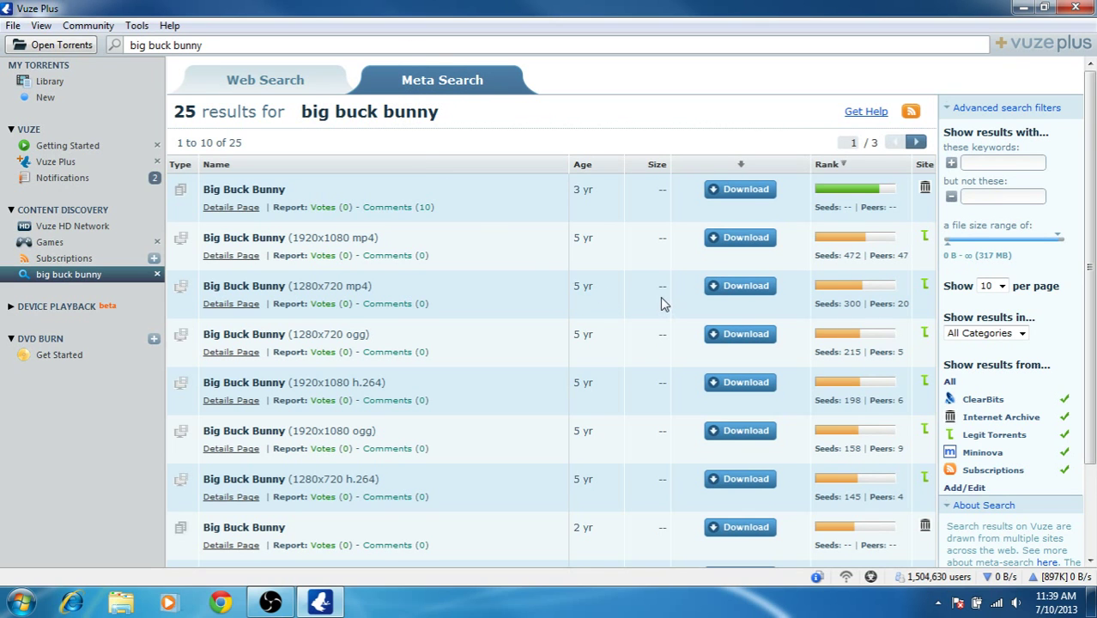
Download the first Big Buck Bunny search result and view it in the list of downloading torrents.
scroll(1088, 255, down, 3)
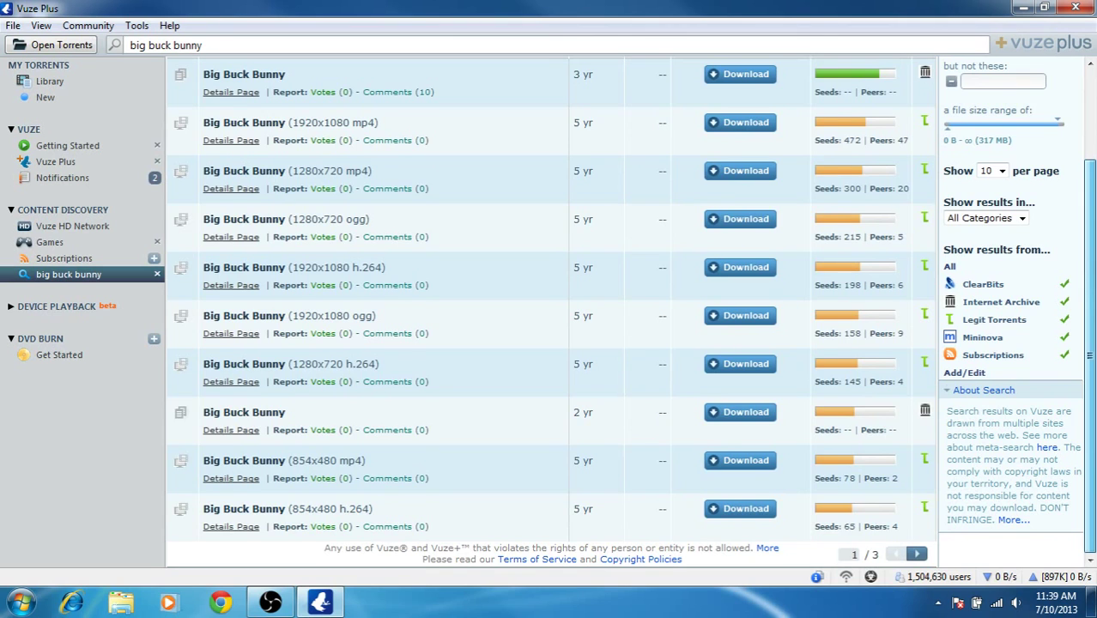
scroll(1093, 214, up, 3)
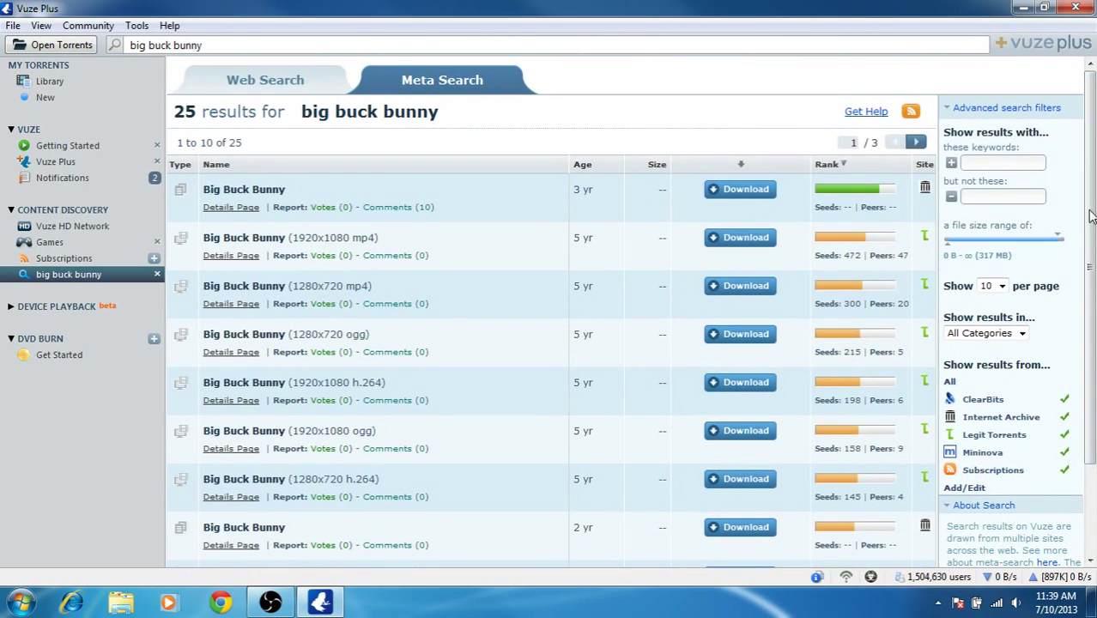
click(735, 198)
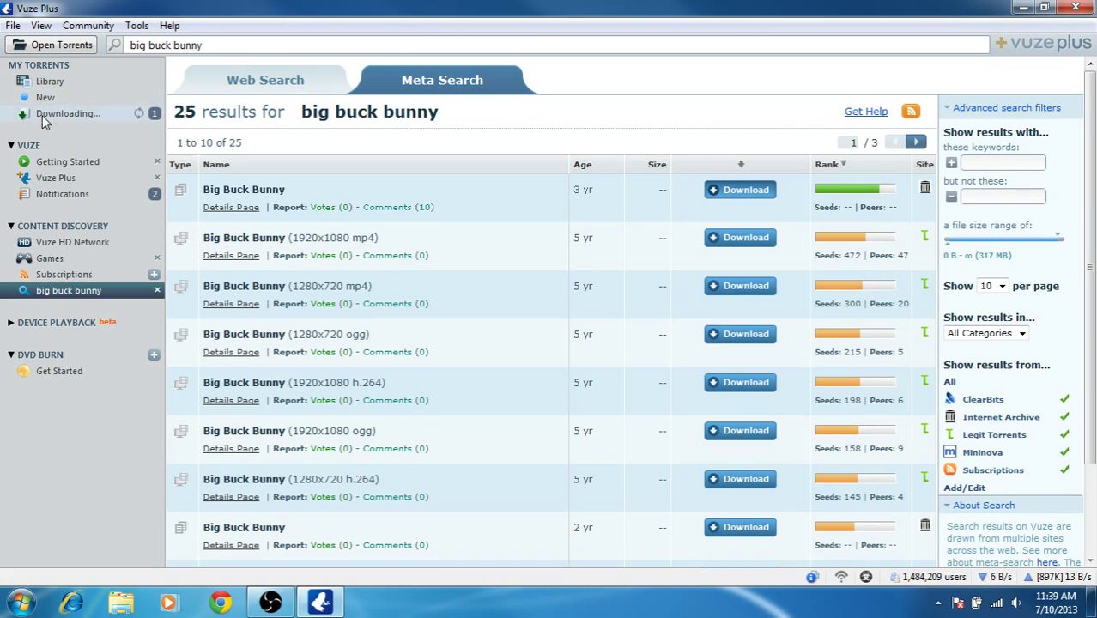
click(86, 114)
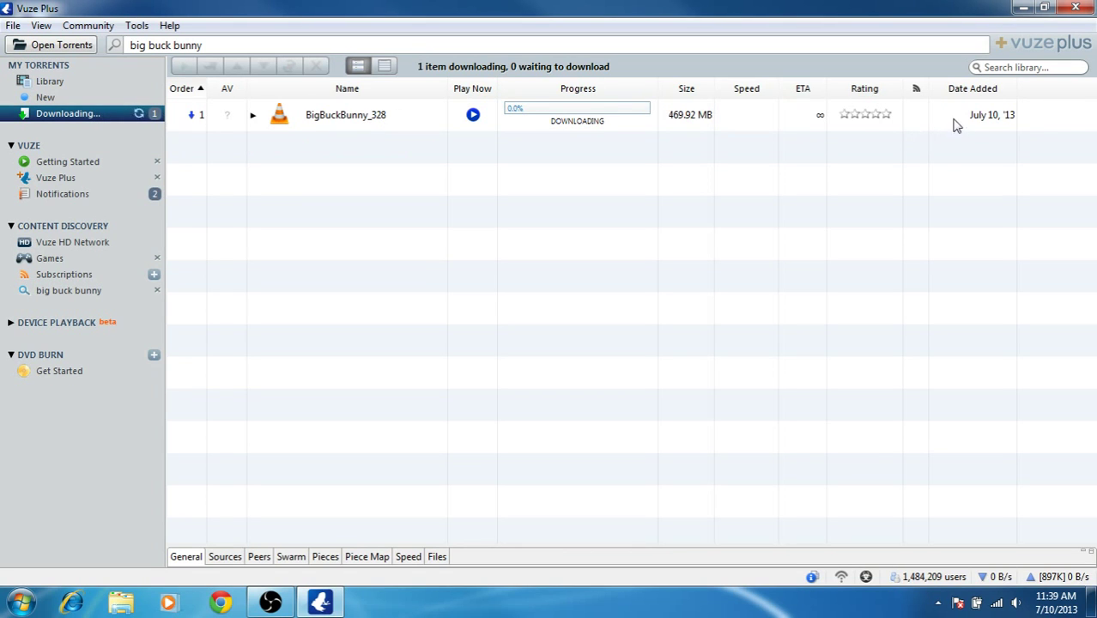
click(333, 117)
click(442, 161)
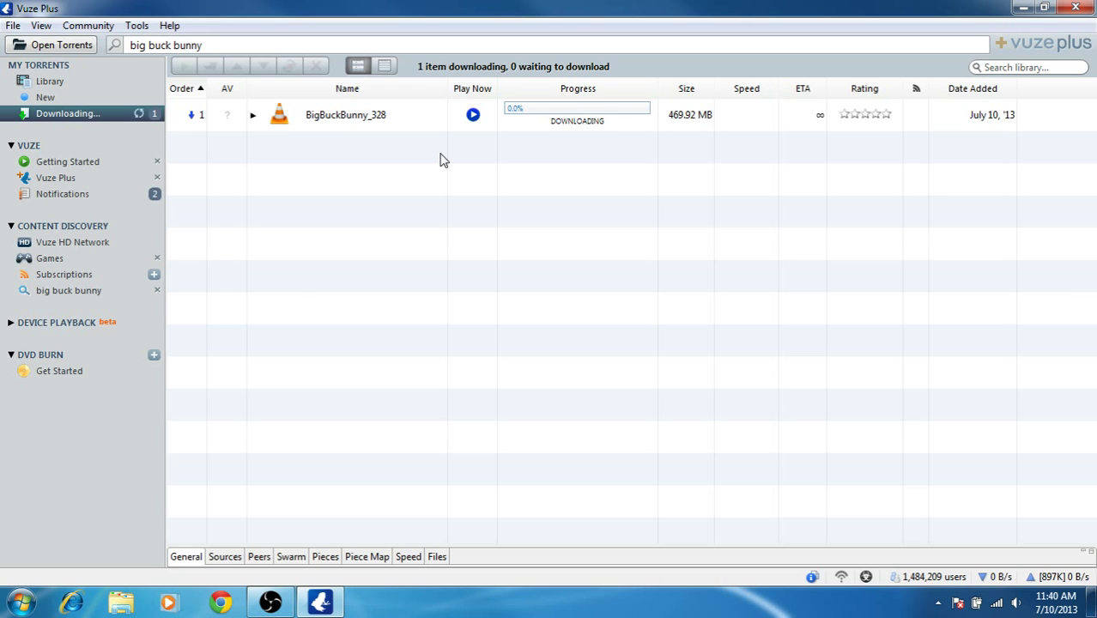
Return to the Getting Started page and highlight the heading "Already have a torrent or magnet link?".
click(98, 163)
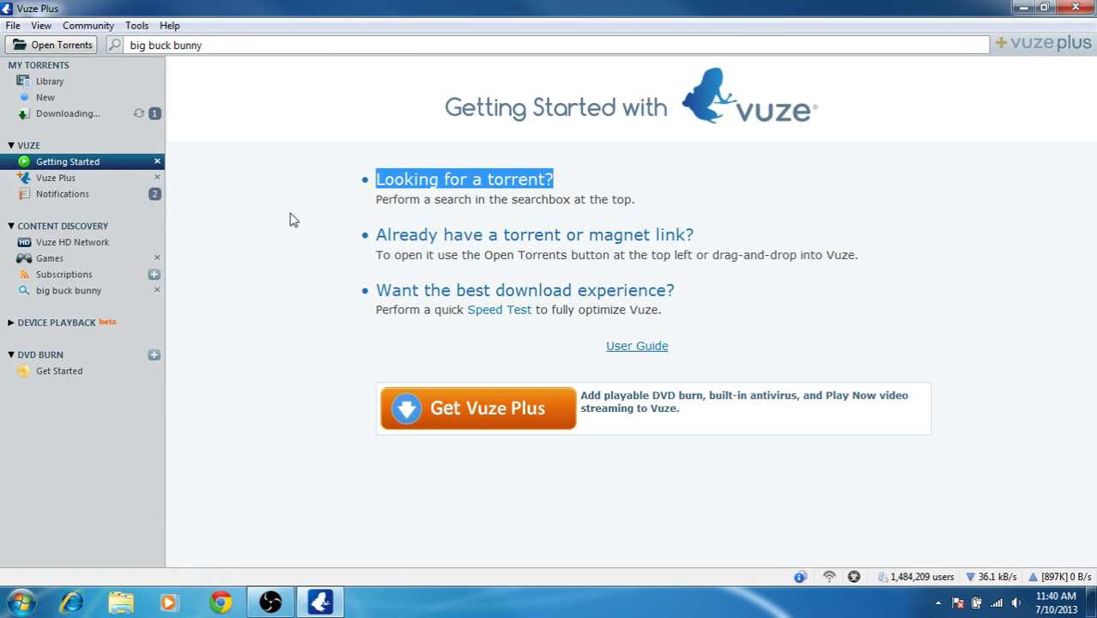
click(379, 236)
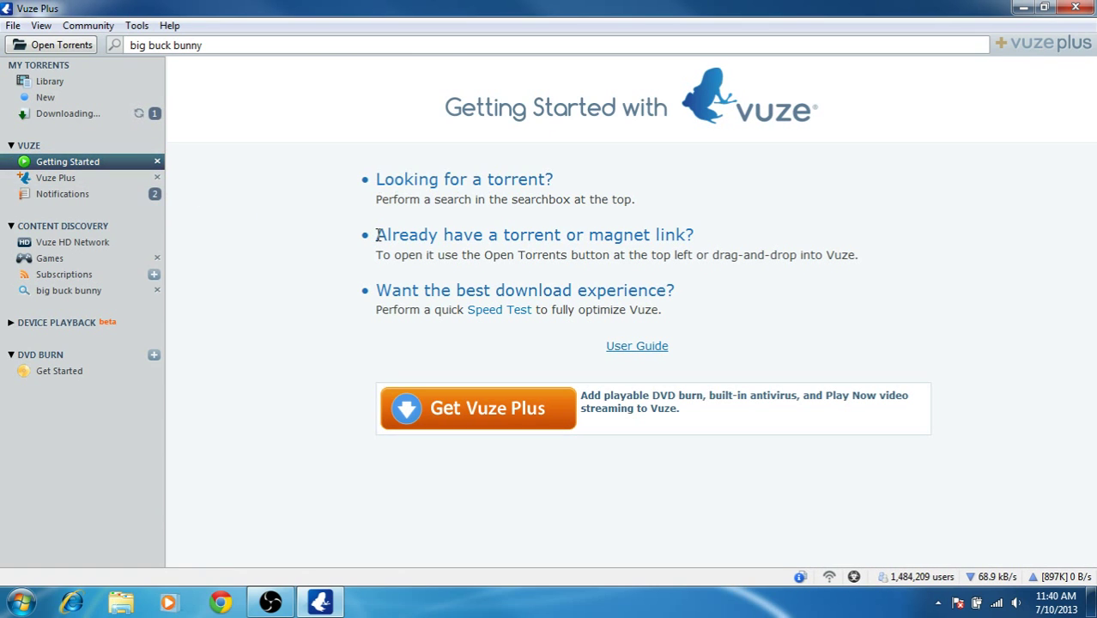
drag(378, 235, 696, 236)
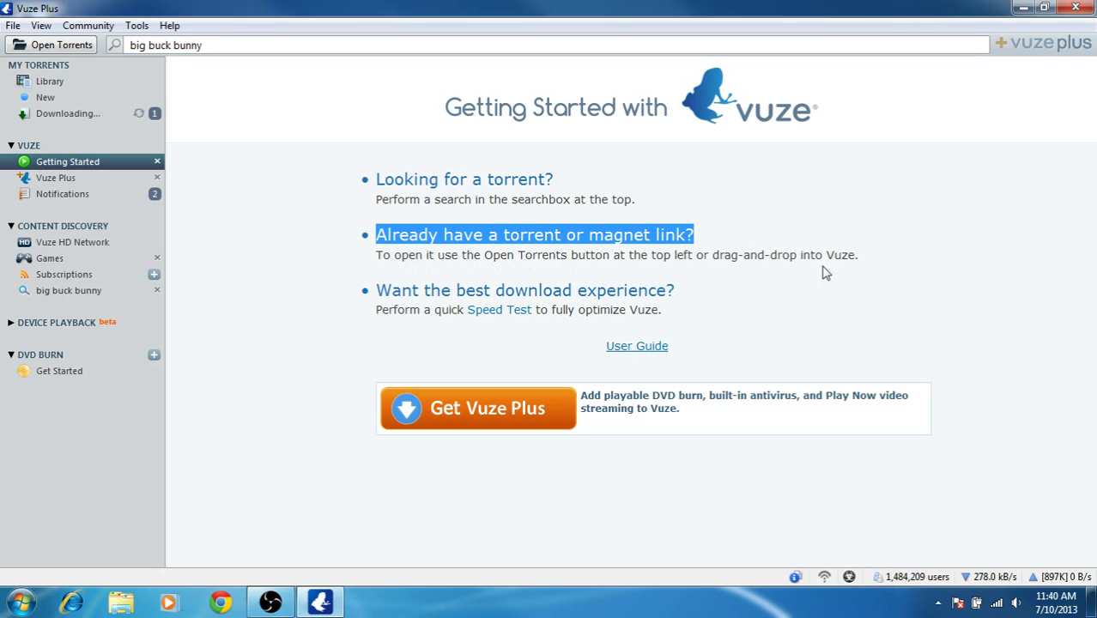
click(395, 250)
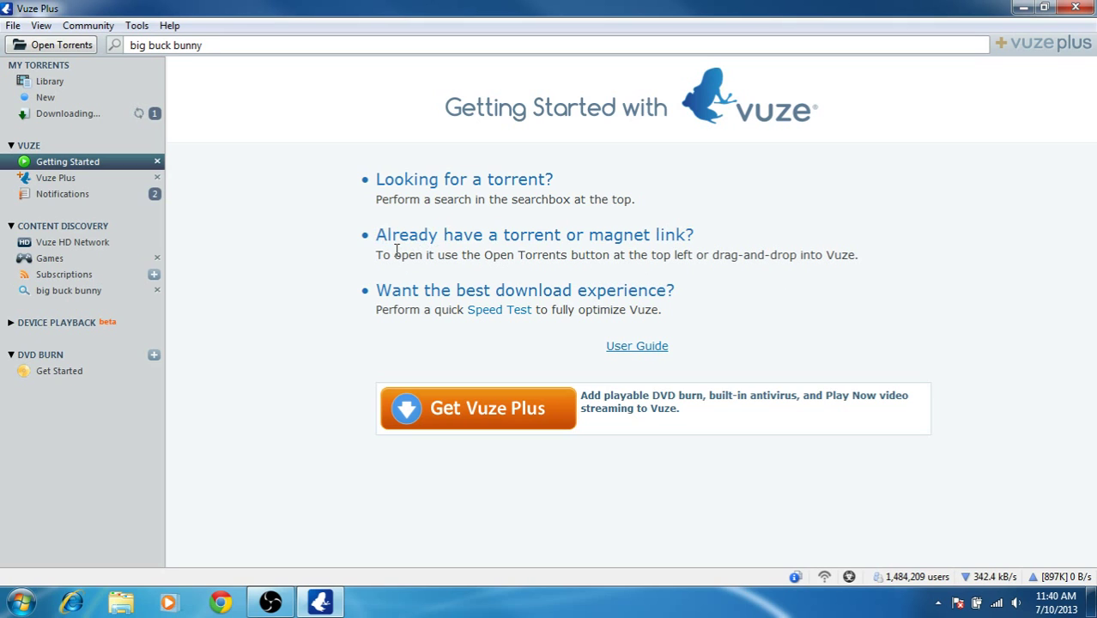
Add the local torrent file blender_foundation_-_big_buck_bunny_720p (4).torrent, checking its full file names, and start its download.
click(66, 46)
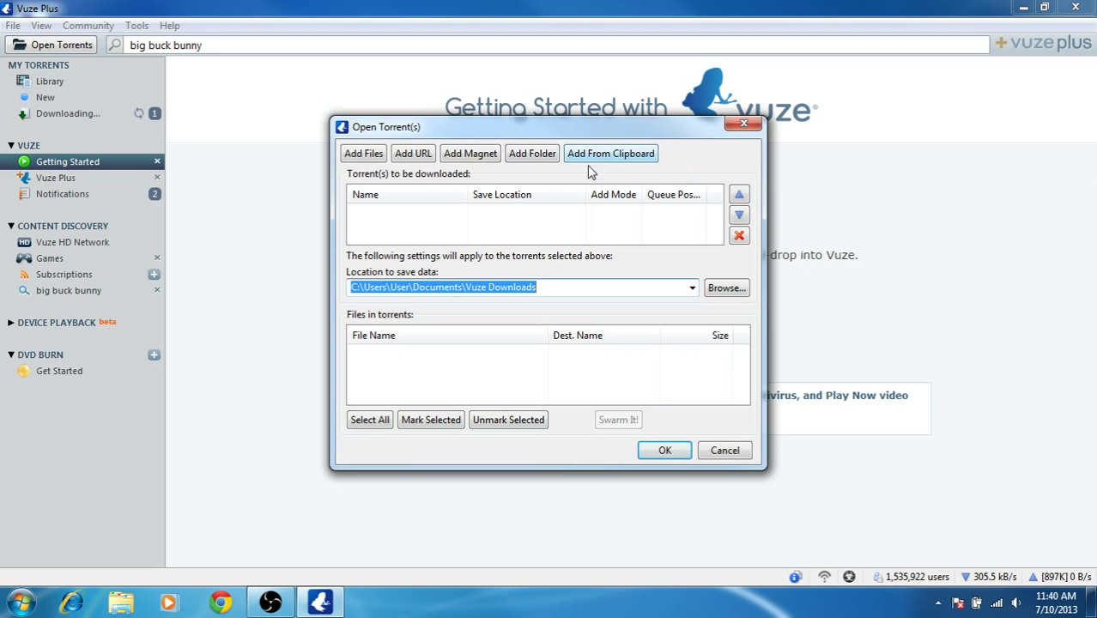
click(364, 154)
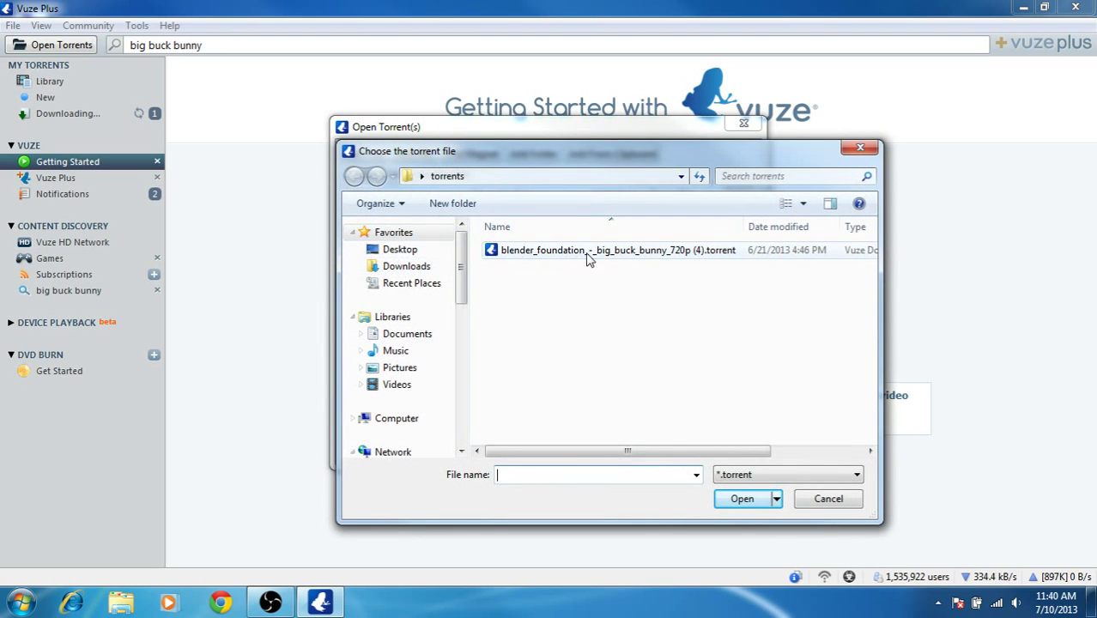
click(668, 257)
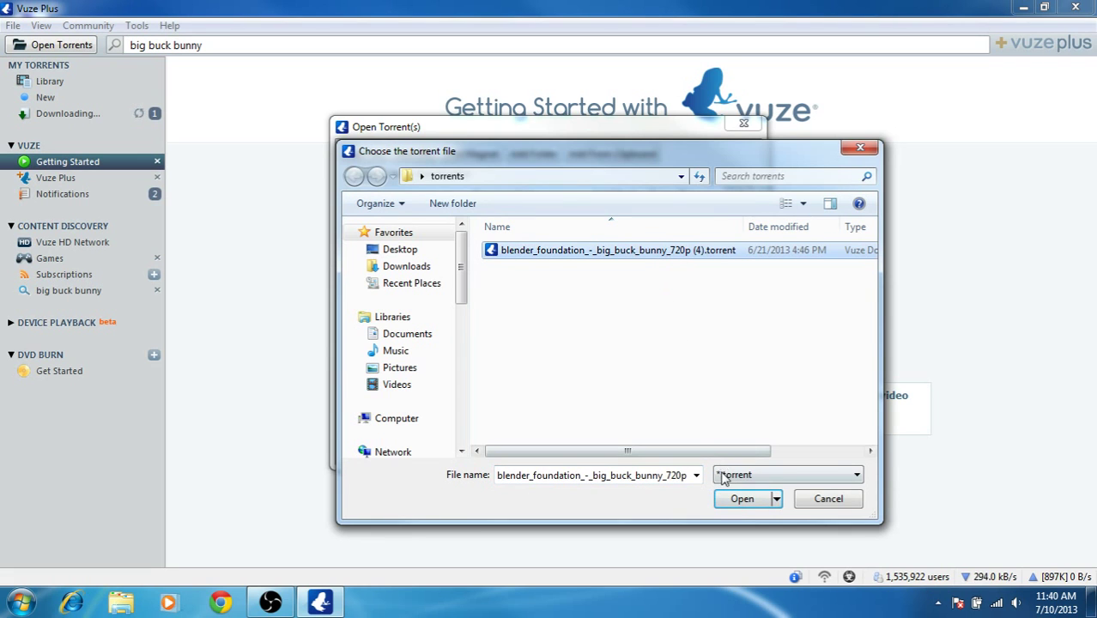
click(736, 505)
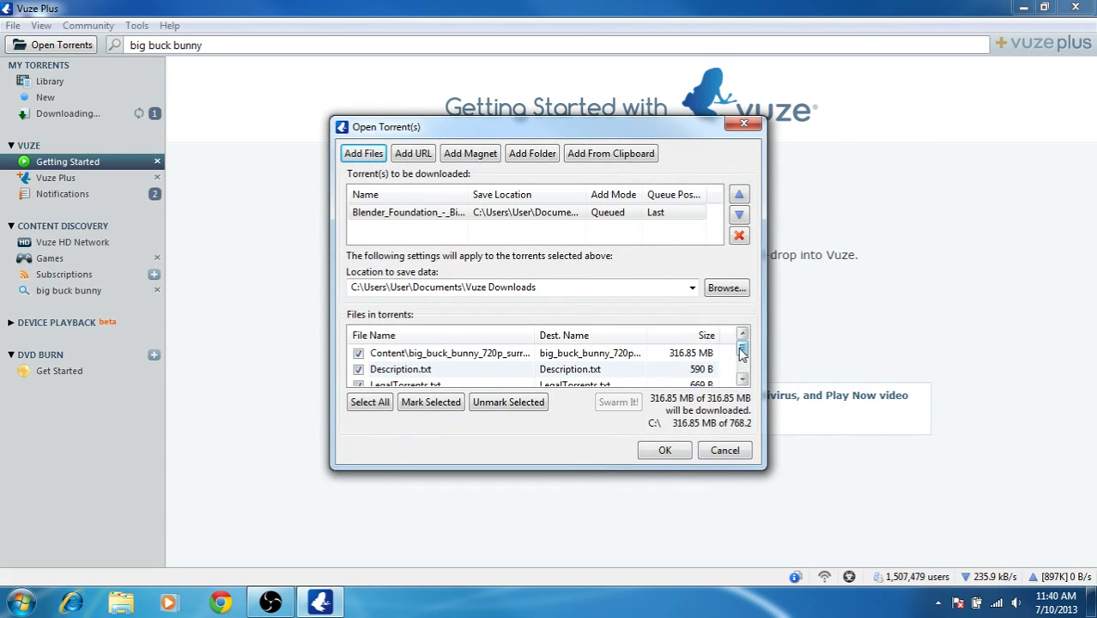
mouse_move(743, 354)
mouse_down()
mouse_move(743, 367)
mouse_move(743, 350)
mouse_up()
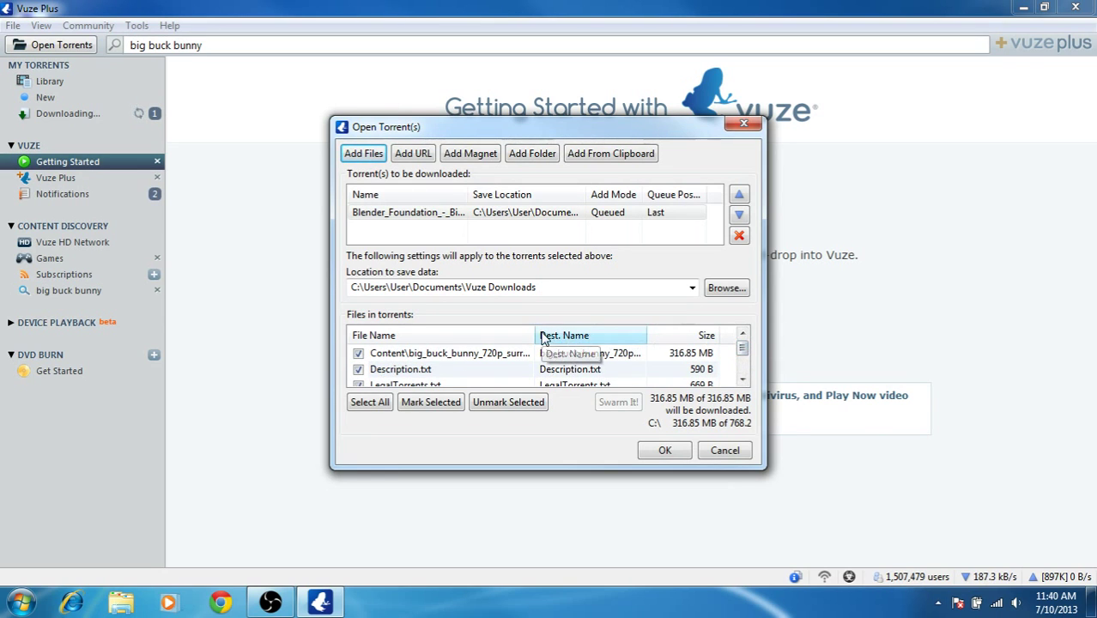
drag(536, 332, 572, 339)
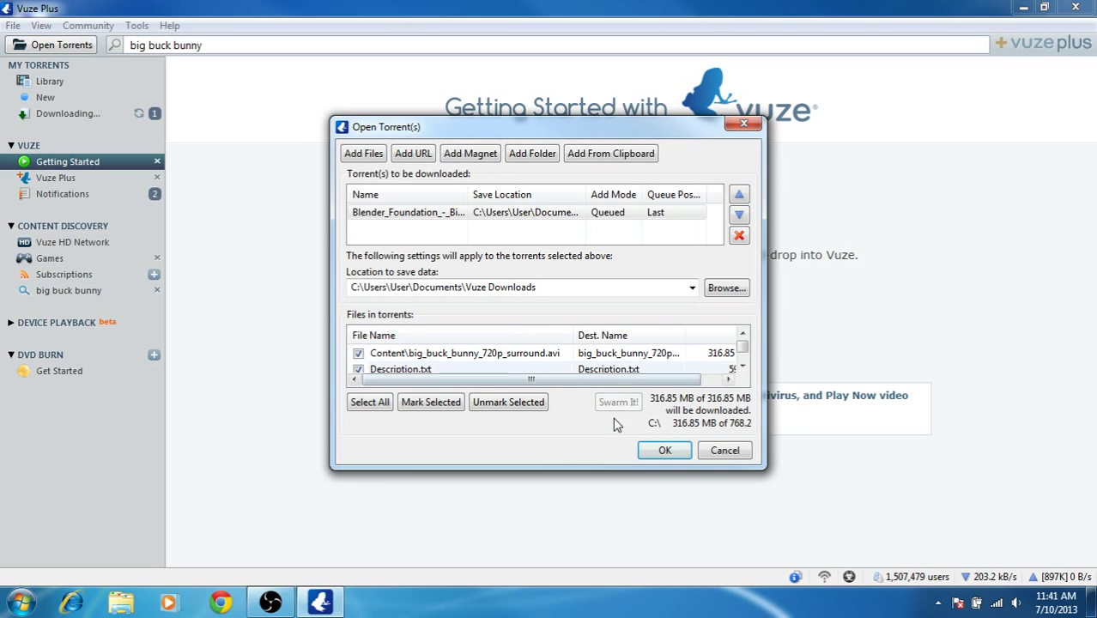
click(657, 451)
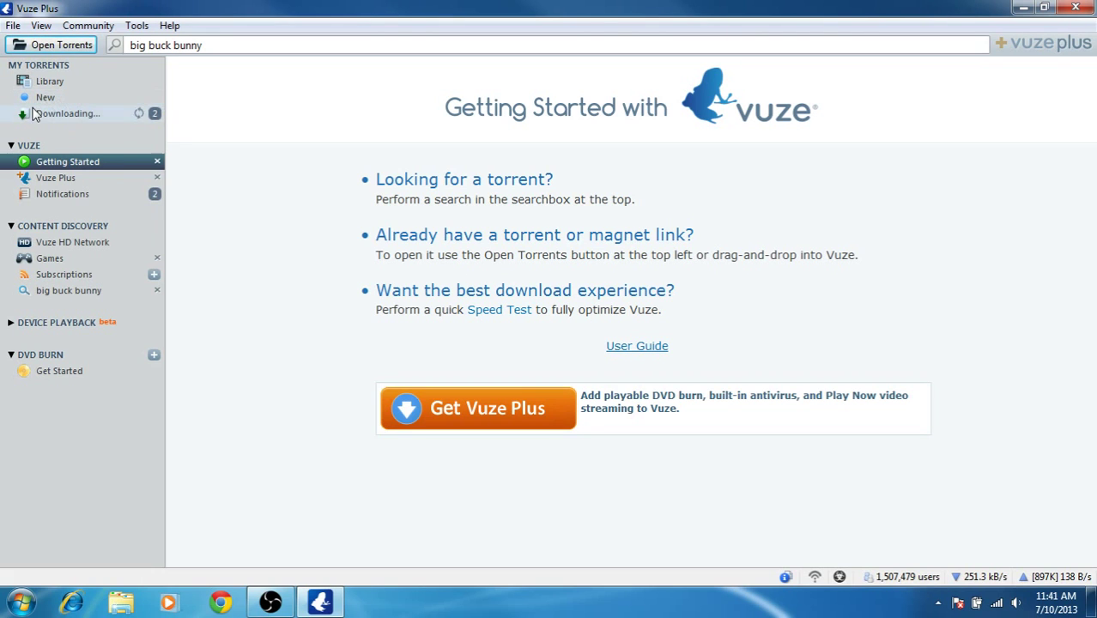
View the list of downloading torrents to check the progress of the newly added Blender Foundation torrent.
mouse_move(63, 112)
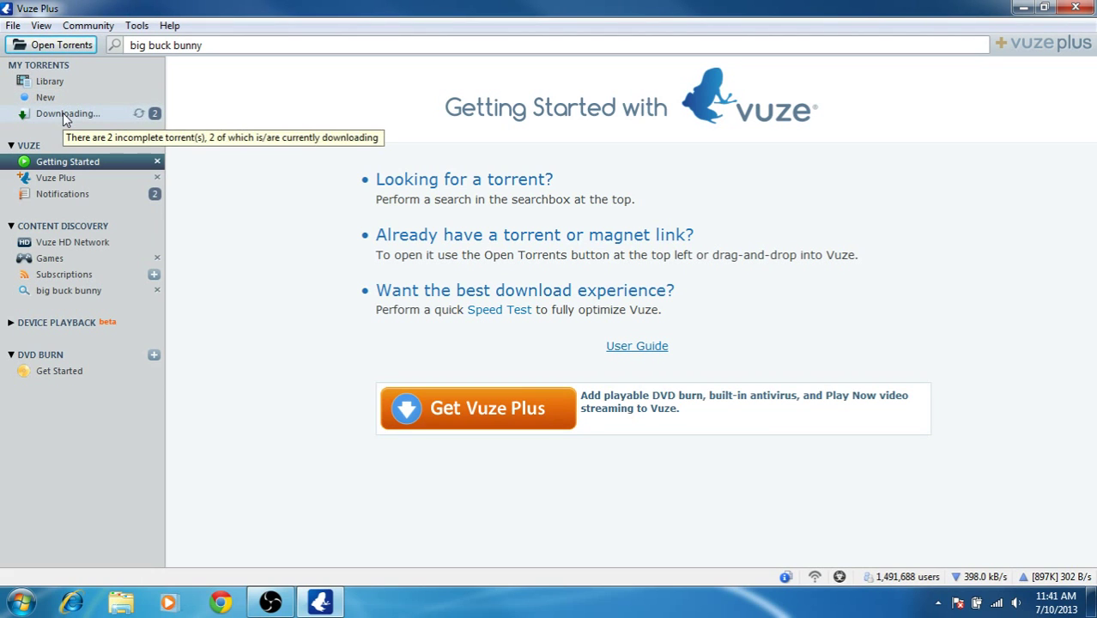
click(65, 116)
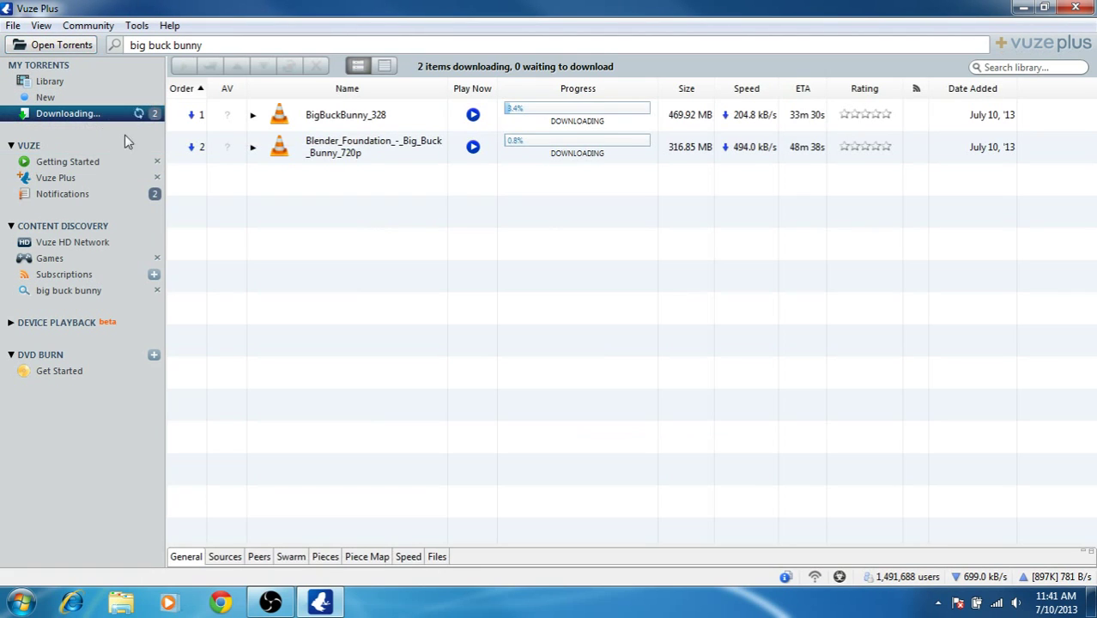
click(378, 161)
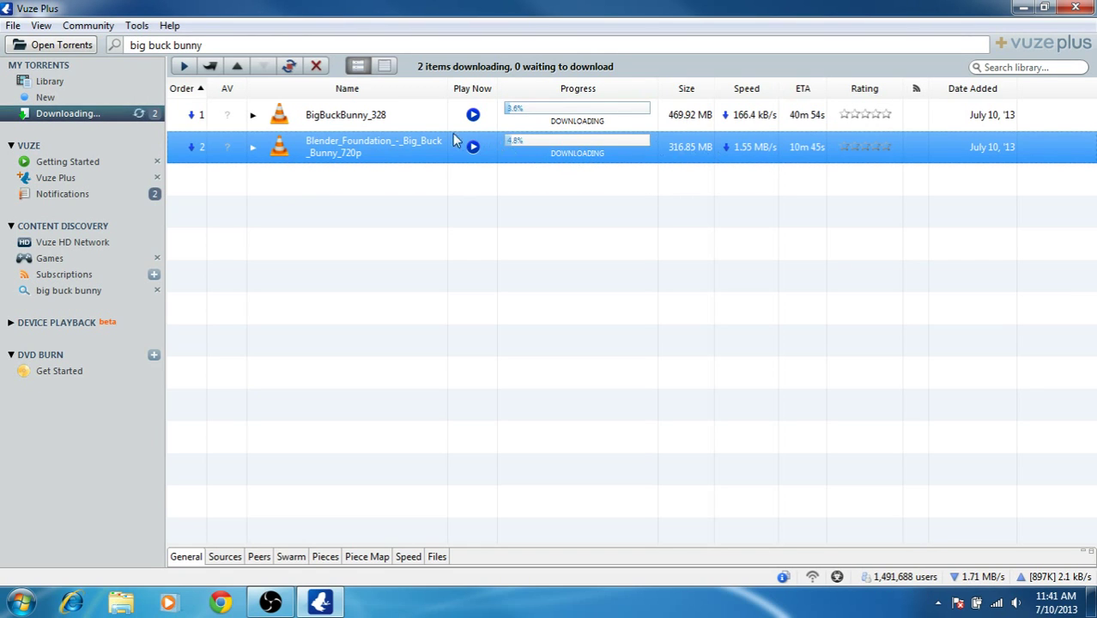
click(315, 189)
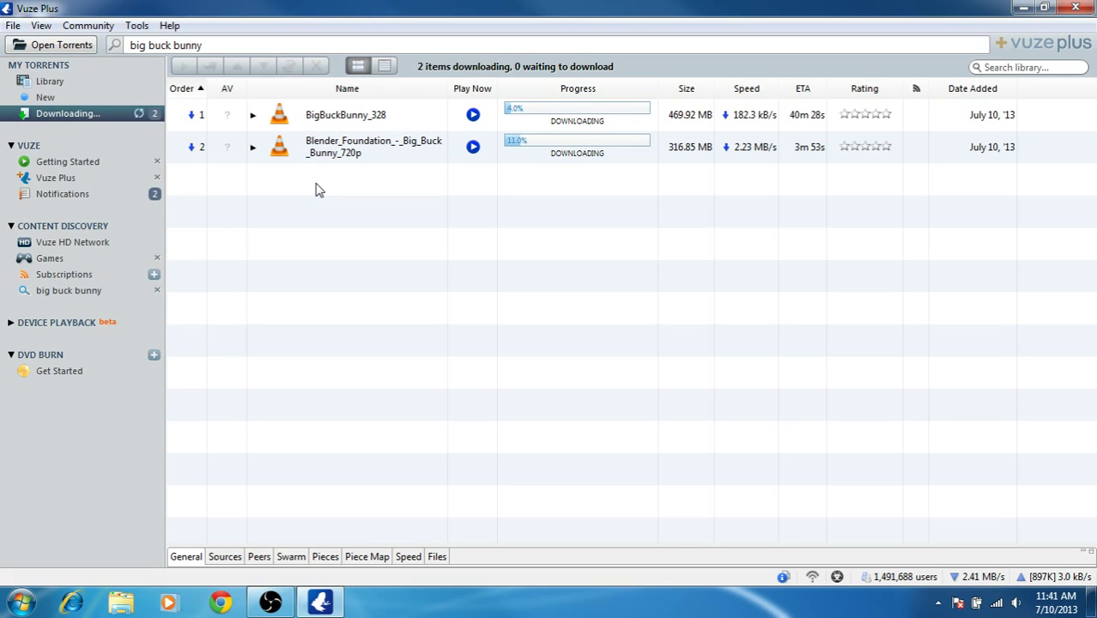
Delete both BigBuckBunny_328 and Blender_Foundation_-_Big_Buck_Bunny_720p from the computer.
click(330, 116)
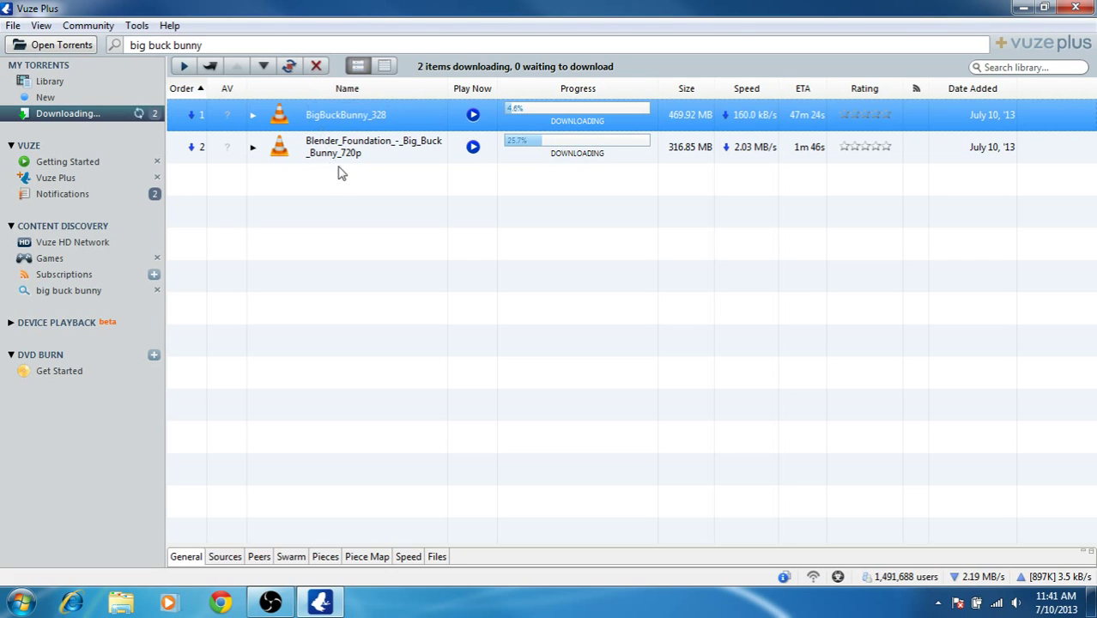
ctrl+click(370, 158)
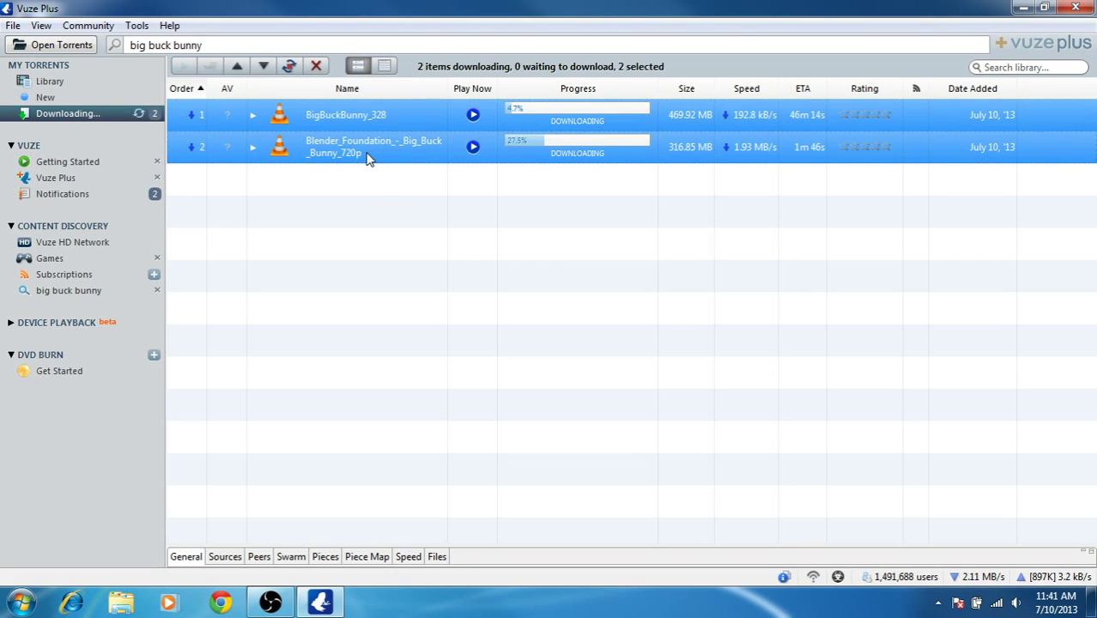
click(317, 67)
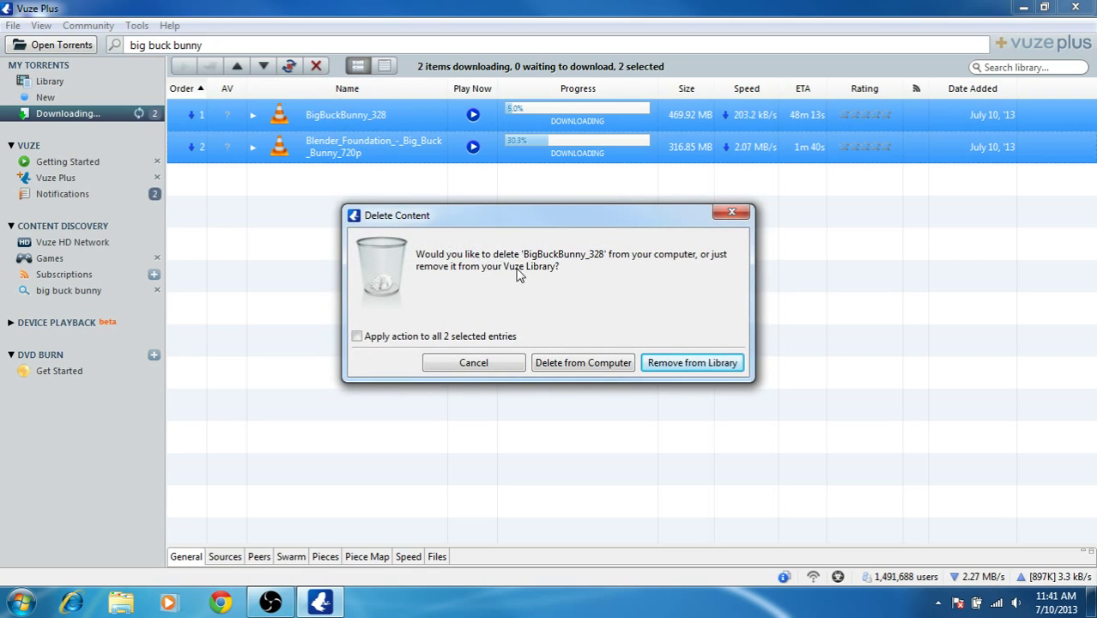
click(584, 365)
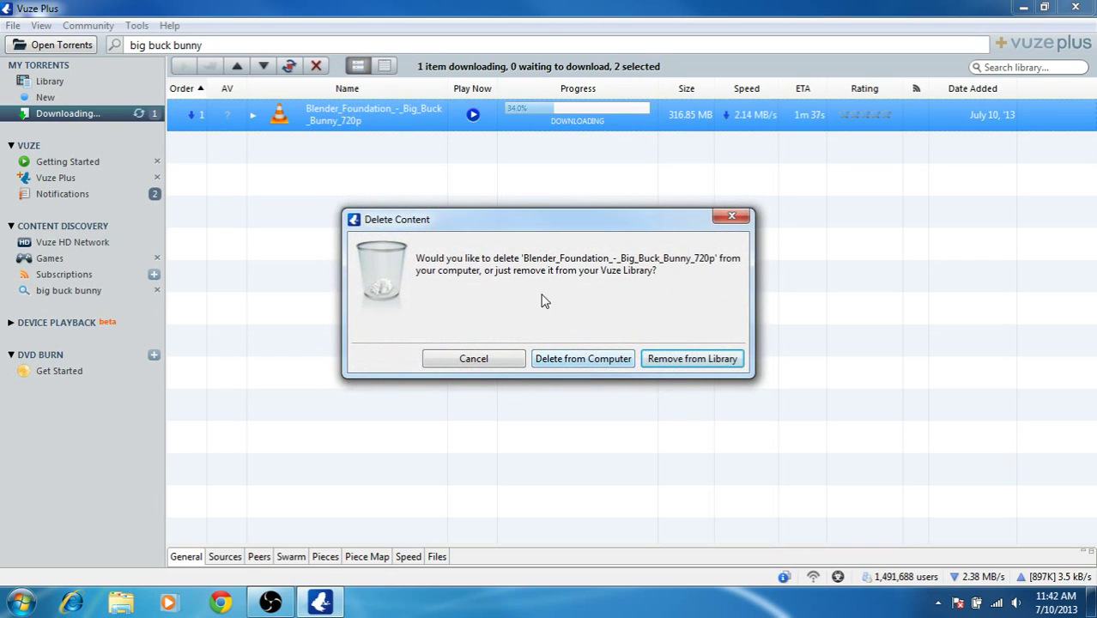
click(577, 360)
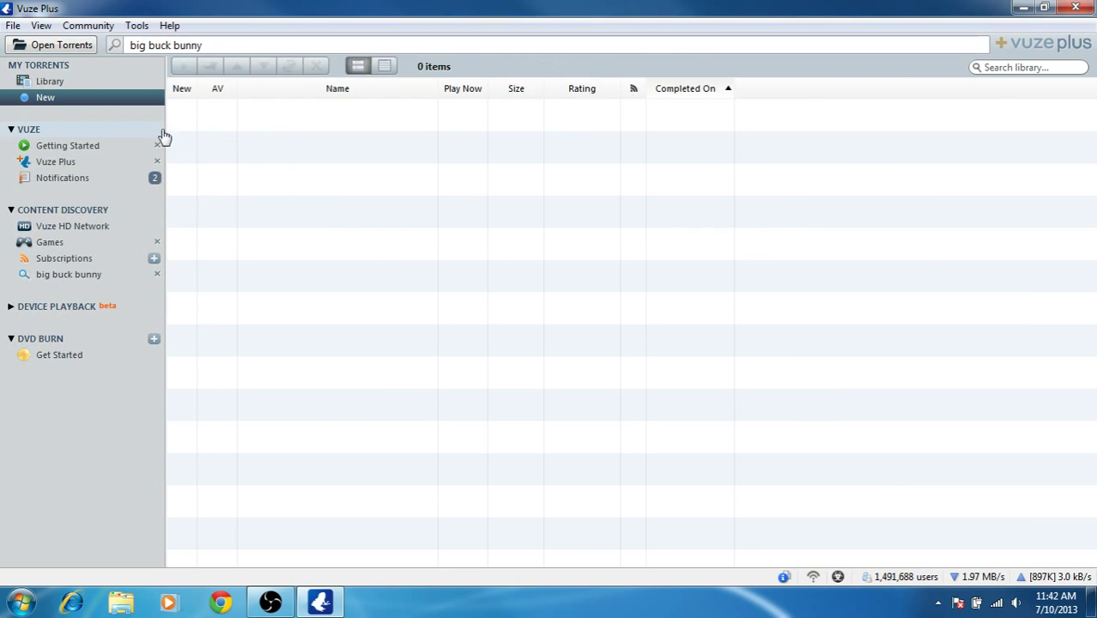
Revisit the Getting Started page, switch to Chrome and search the ClearBits site for "big buck bunny".
click(87, 153)
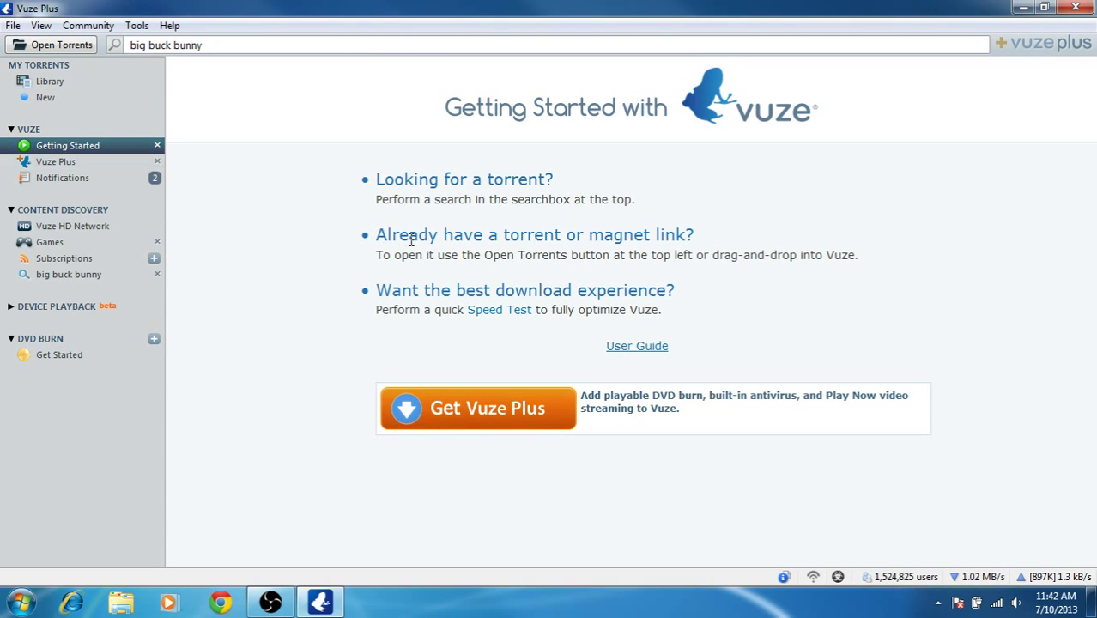
click(221, 604)
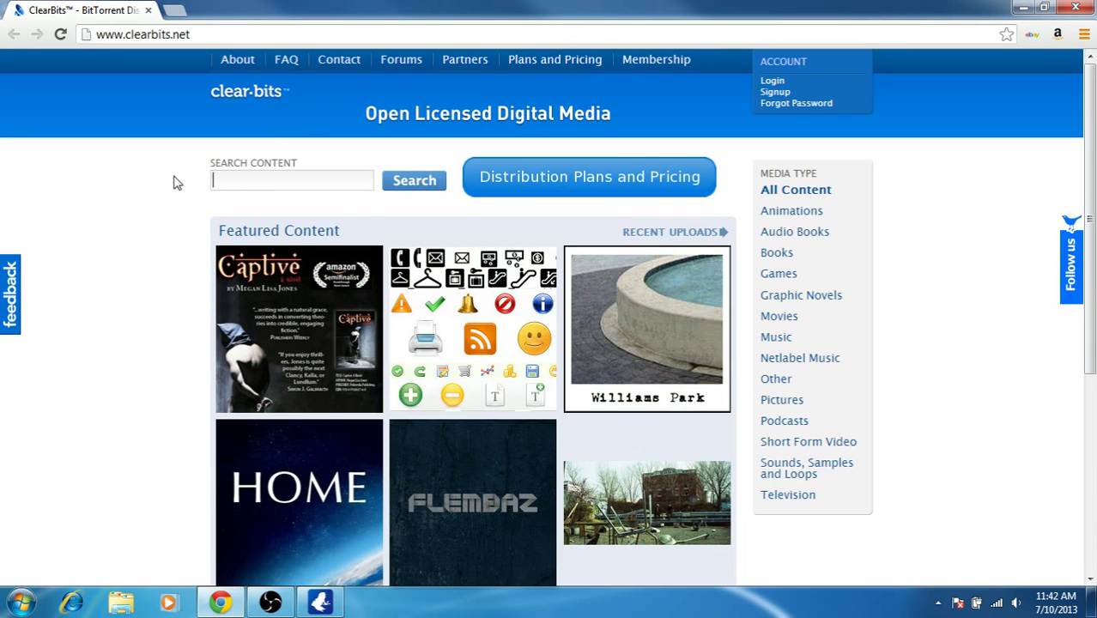
text(big buc)
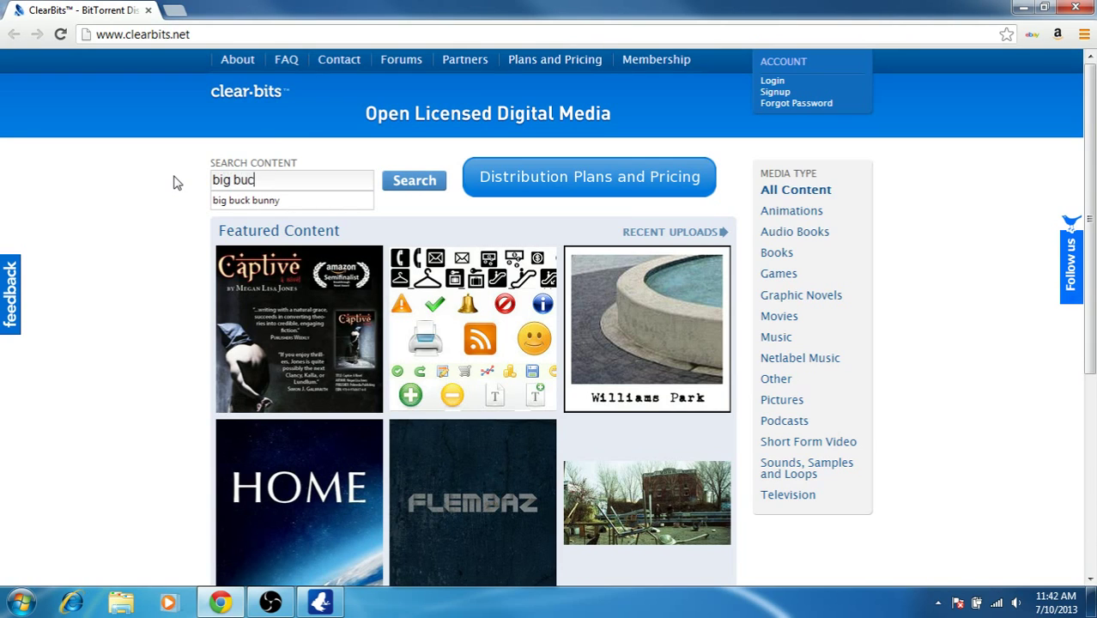
text(k bunny)
click(391, 189)
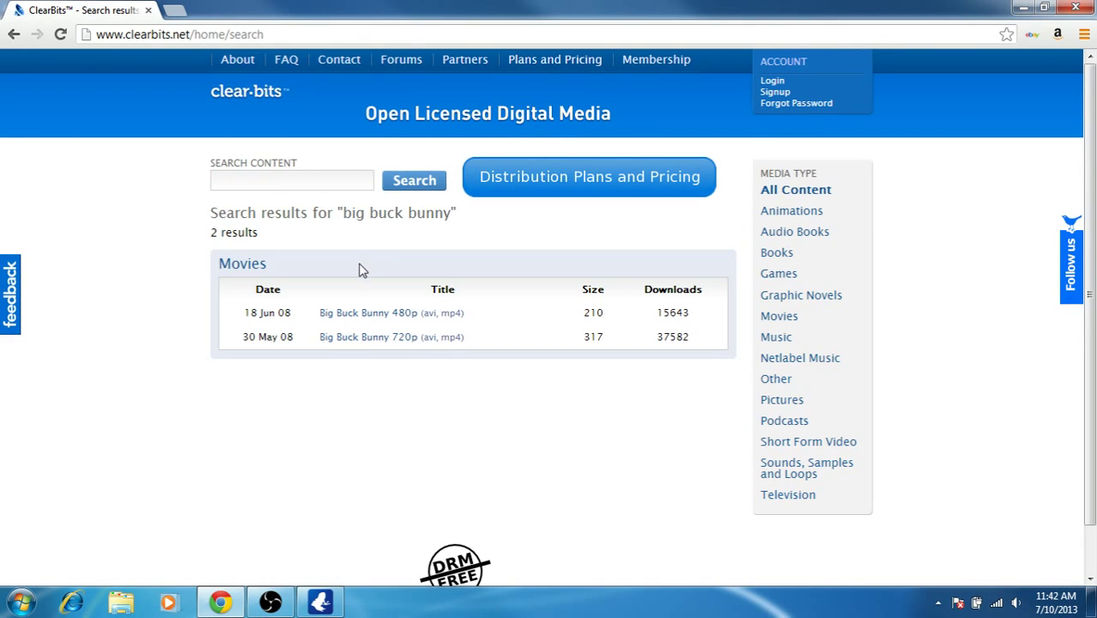
Download the torrent file for Big Buck Bunny 720p from ClearBits and open it in Vuze.
click(375, 339)
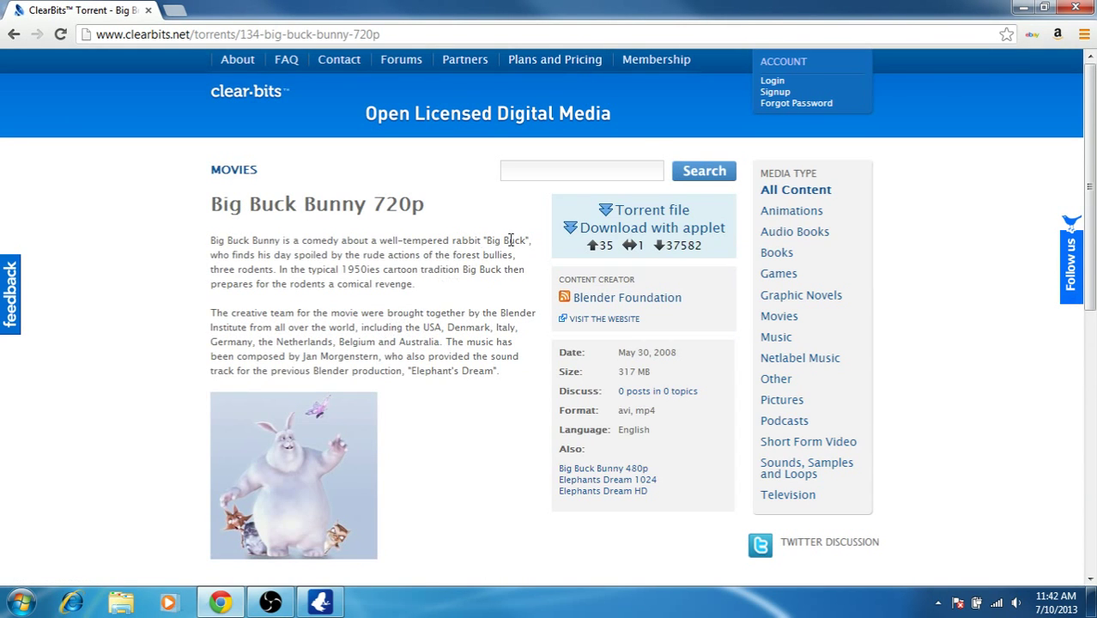
click(661, 215)
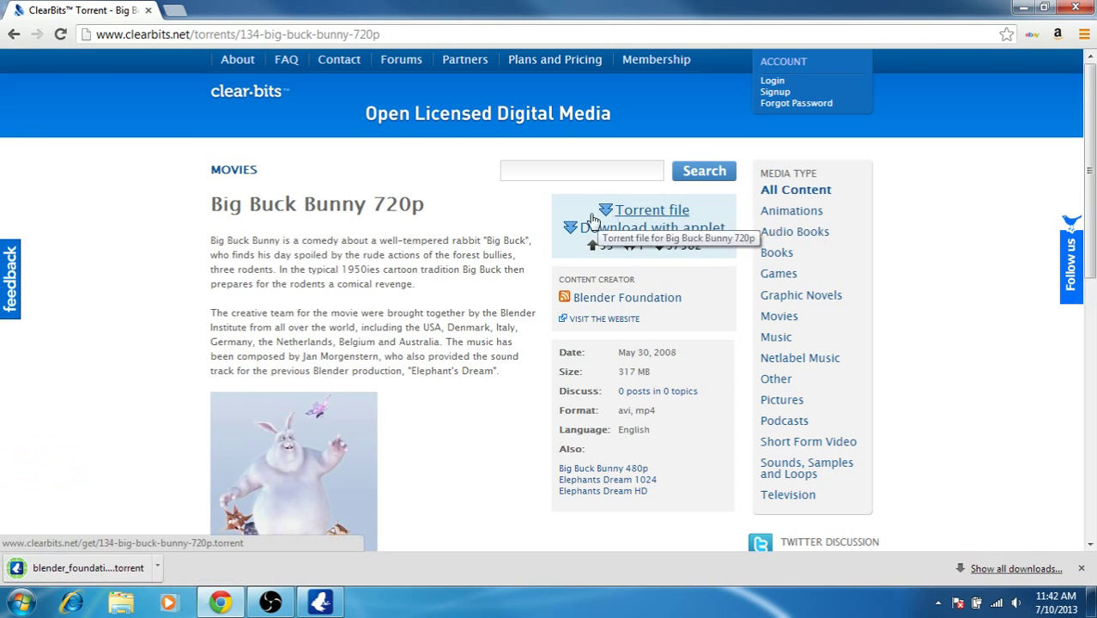
click(94, 569)
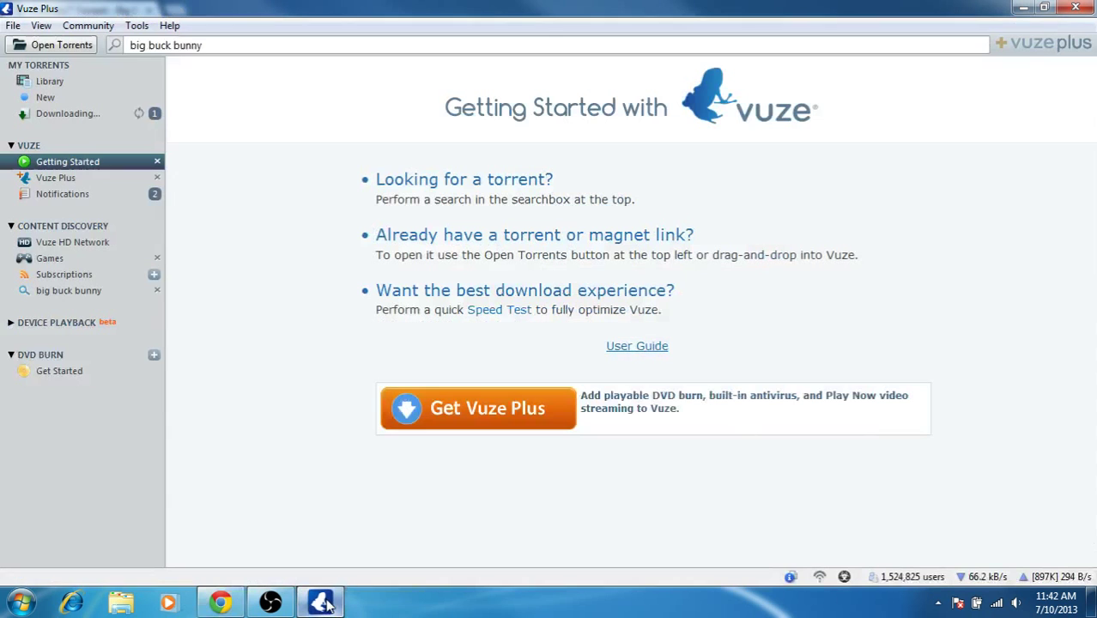
Switch to Vuze, view the downloading torrents and delete Blender_Foundation_-_Big_Buck_Bunny_720p from the computer.
click(325, 603)
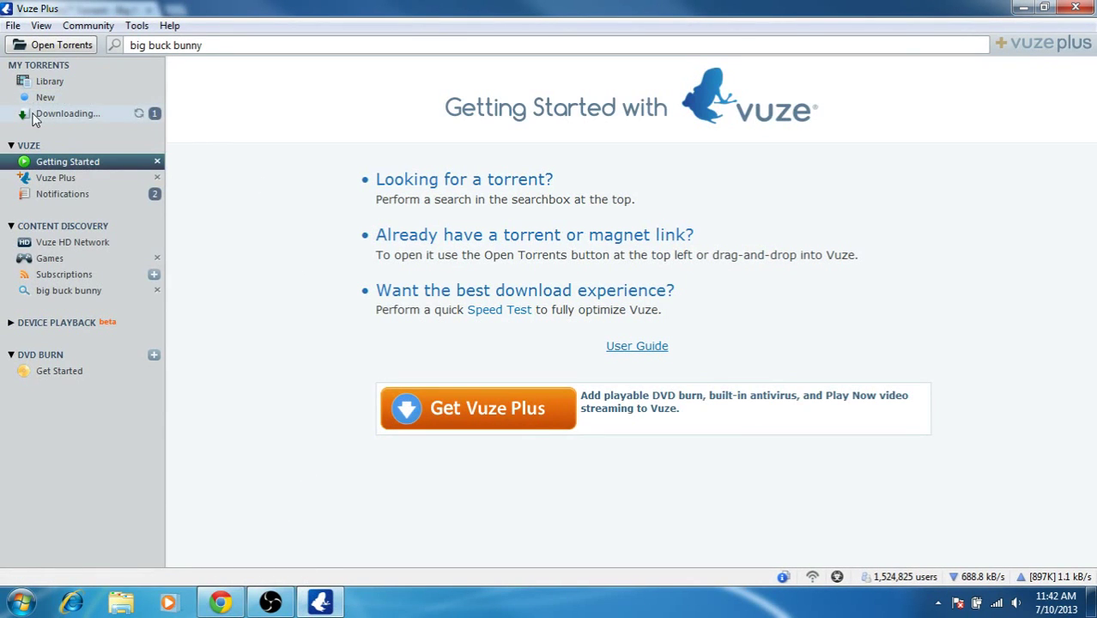
click(90, 114)
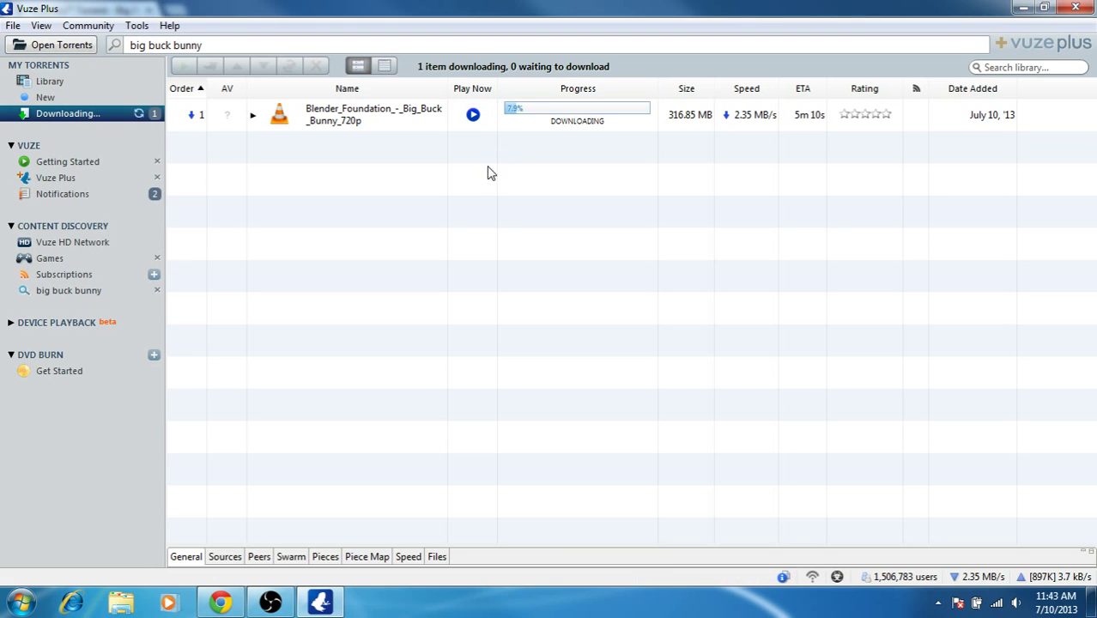
click(412, 123)
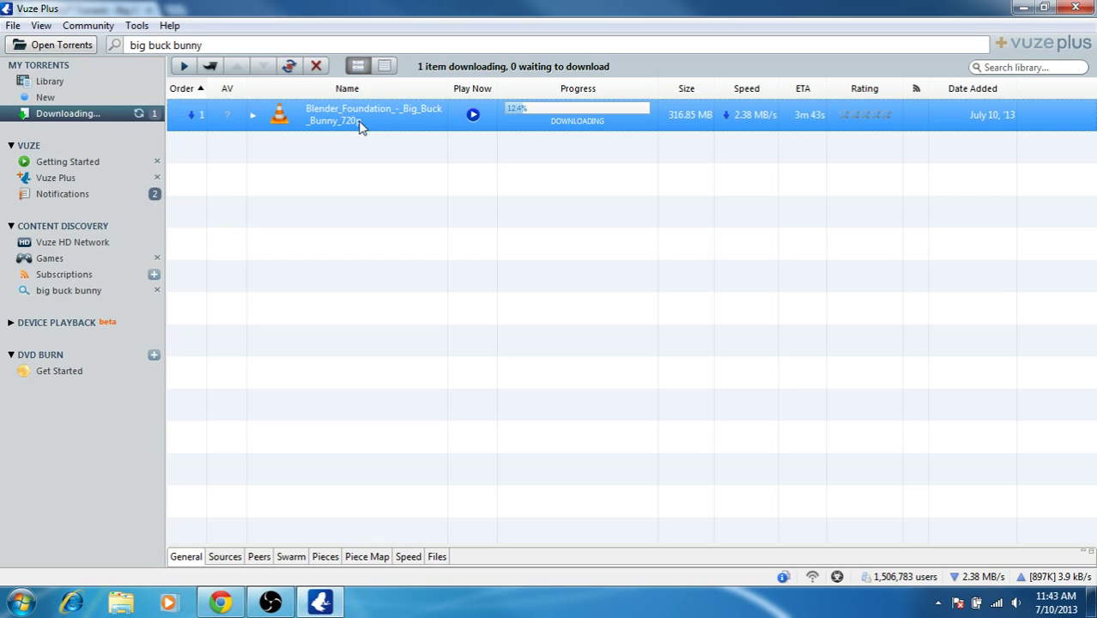
click(315, 67)
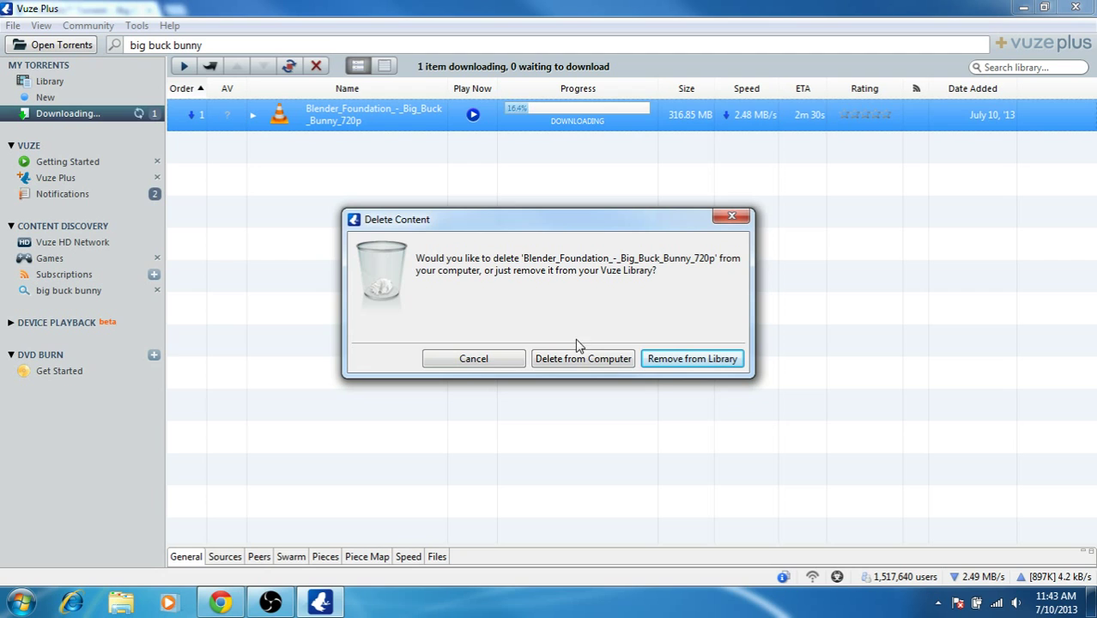
click(584, 359)
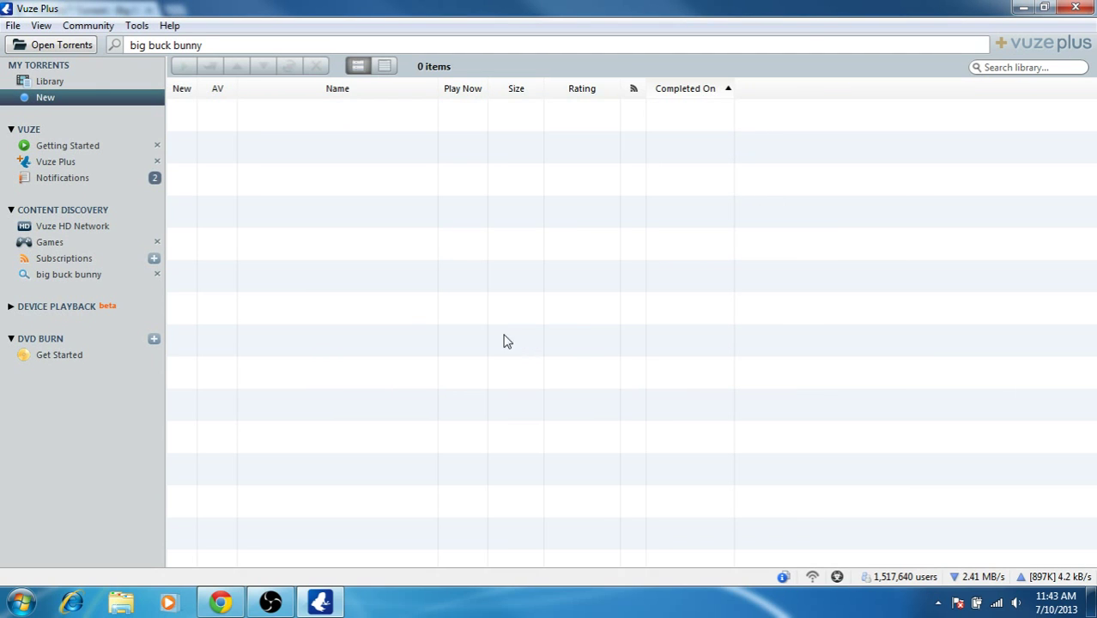
Switch to Chrome and copy the link address of the Big Buck Bunny 720p torrent file on ClearBits.
click(220, 602)
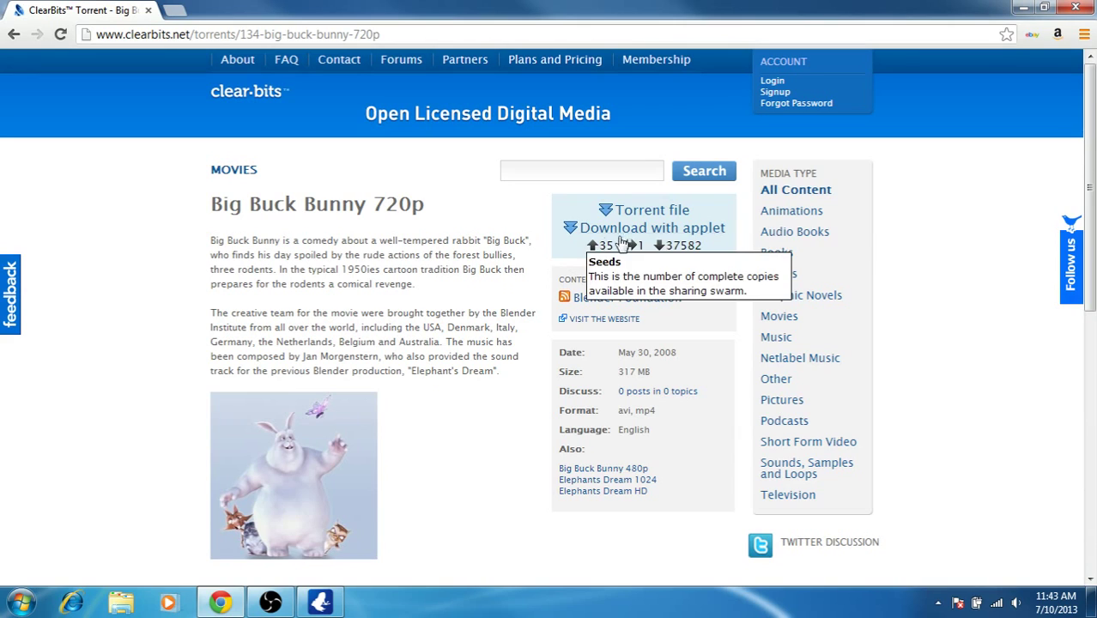
right_click(657, 215)
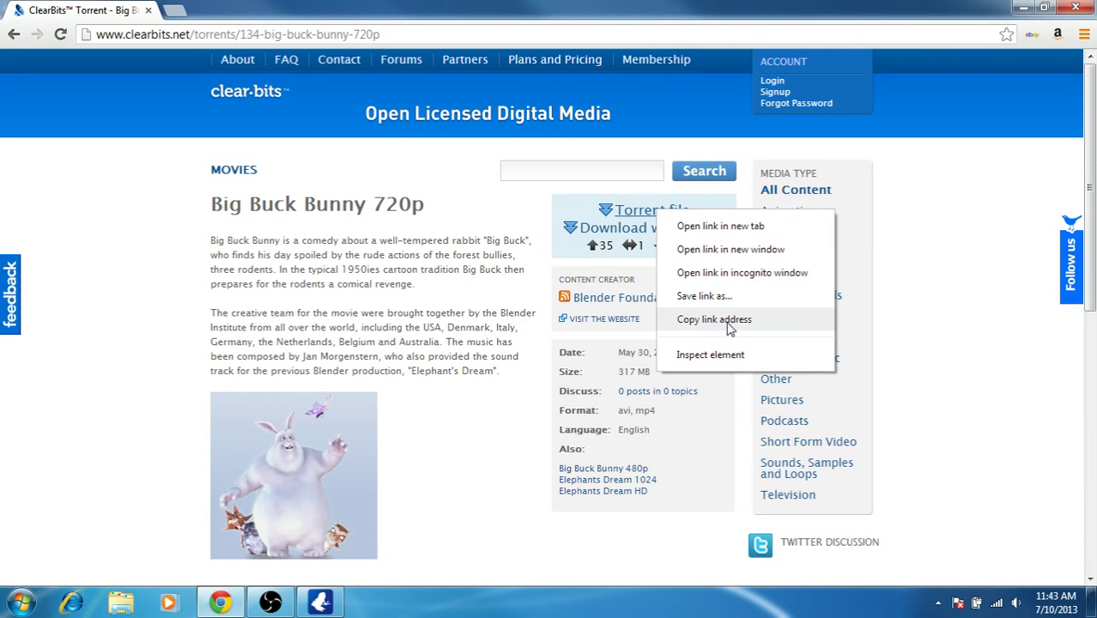
click(699, 320)
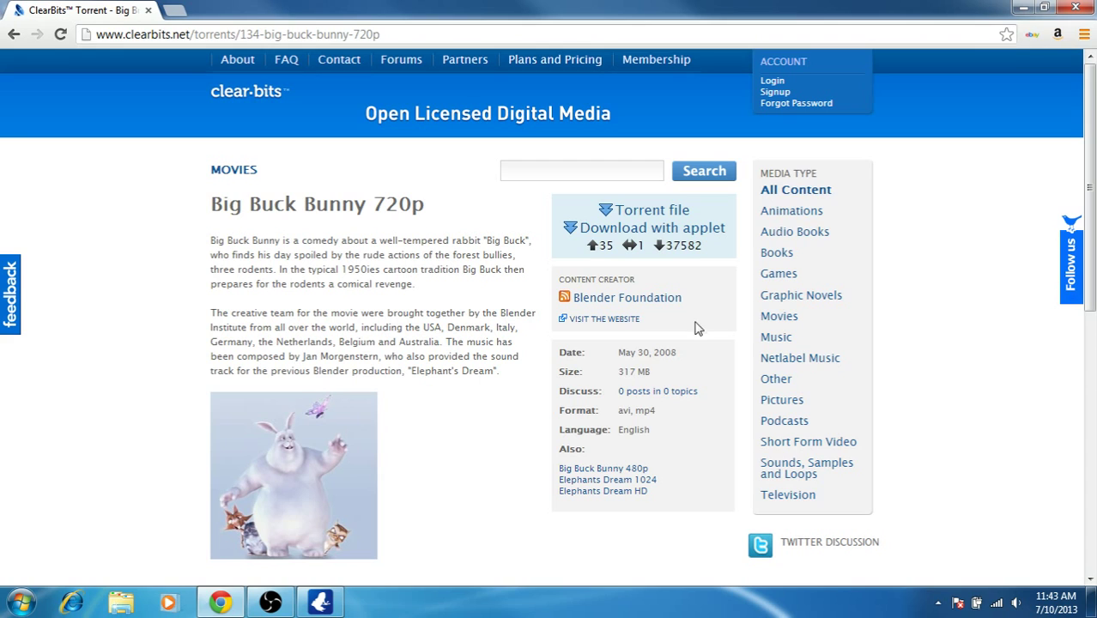
click(321, 604)
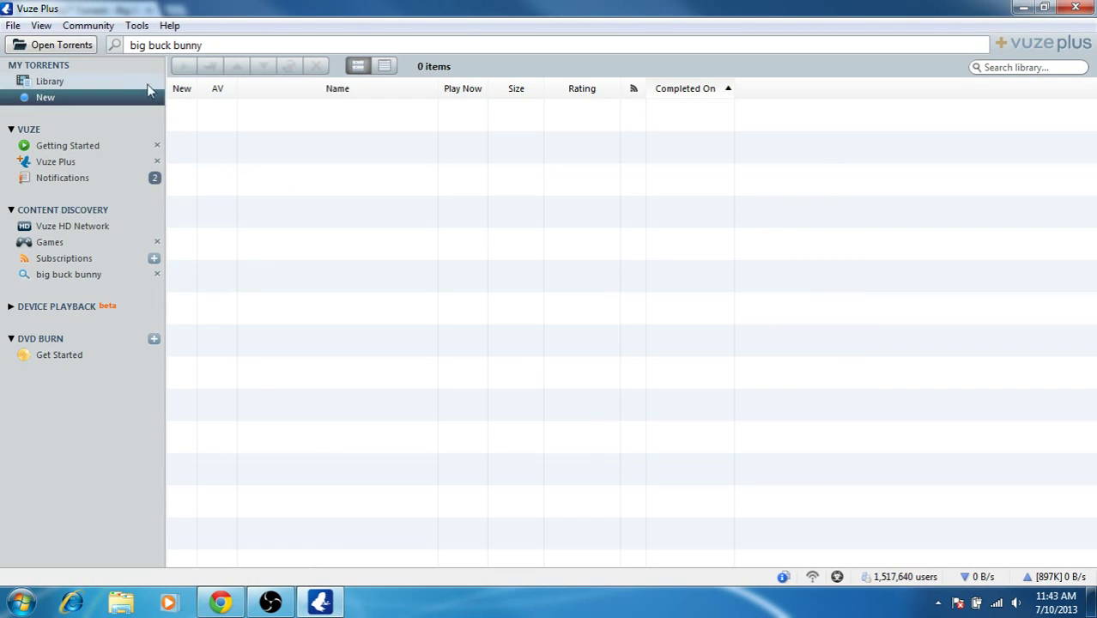
click(50, 46)
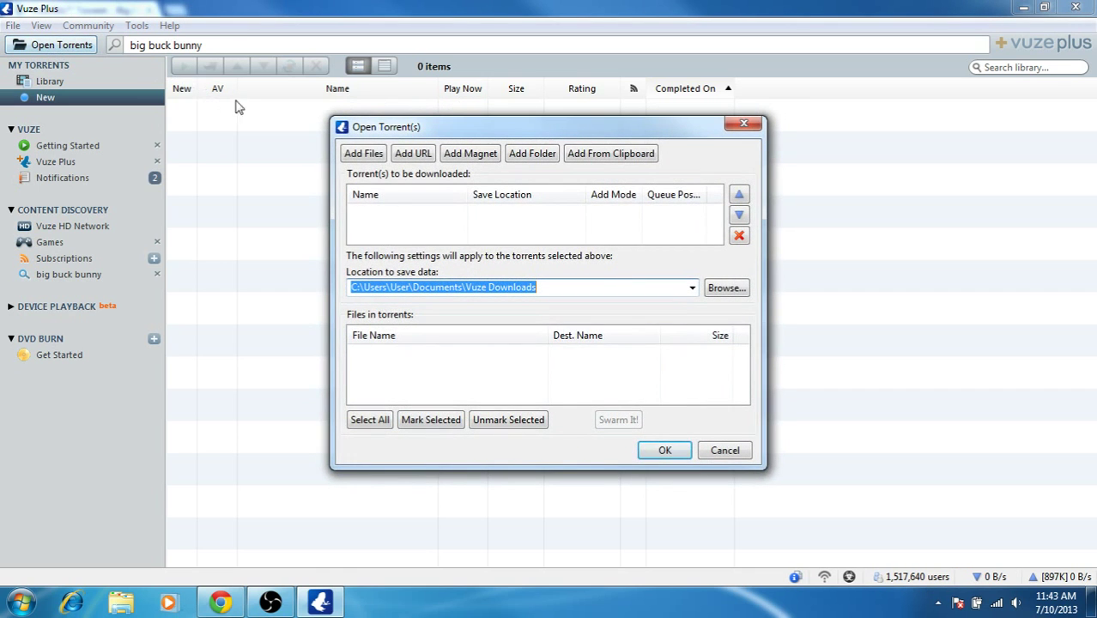
click(419, 154)
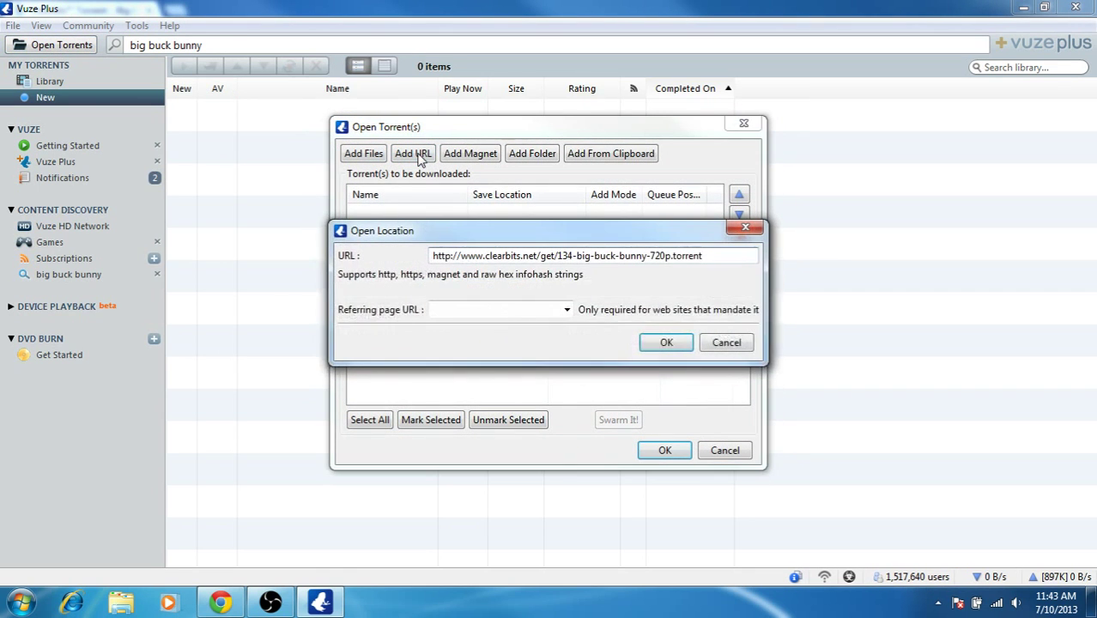
drag(454, 257, 427, 247)
click(723, 258)
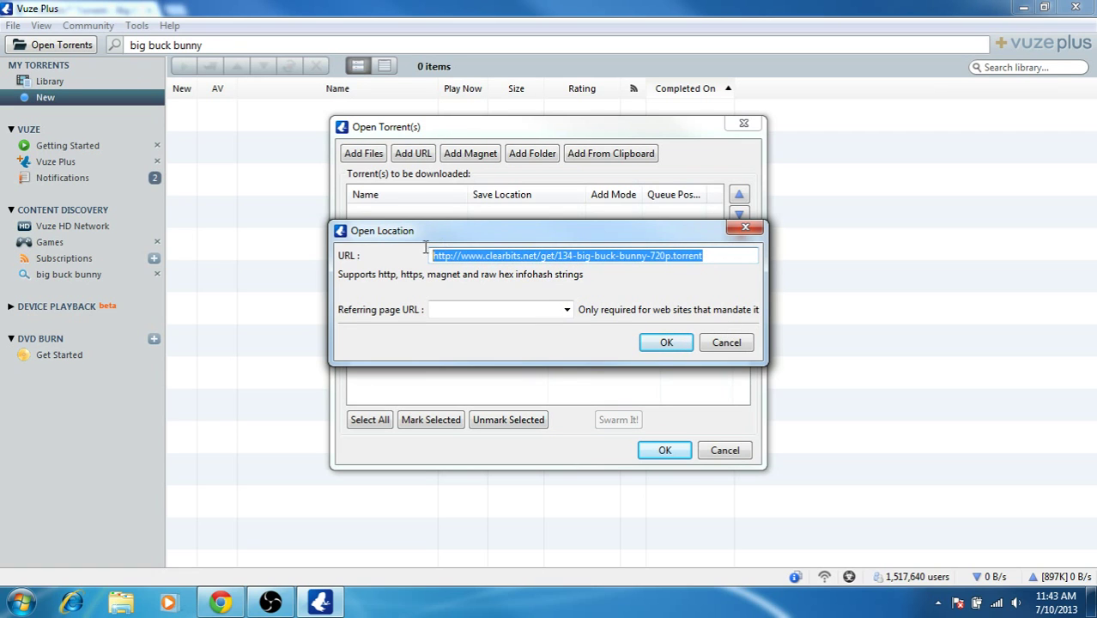
right_click(452, 258)
click(505, 328)
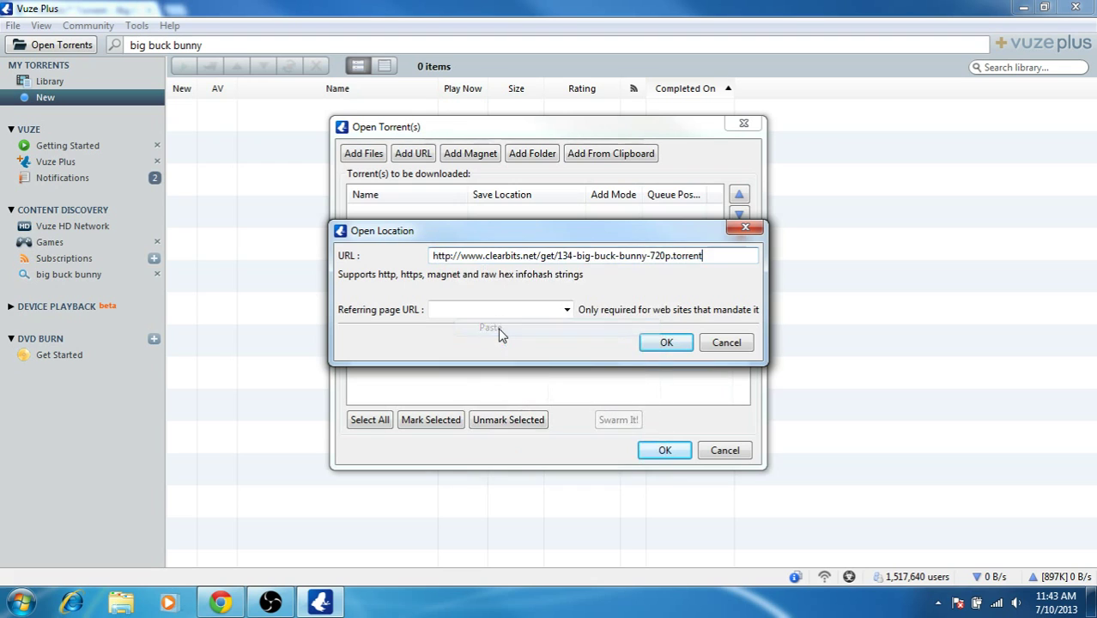
click(668, 342)
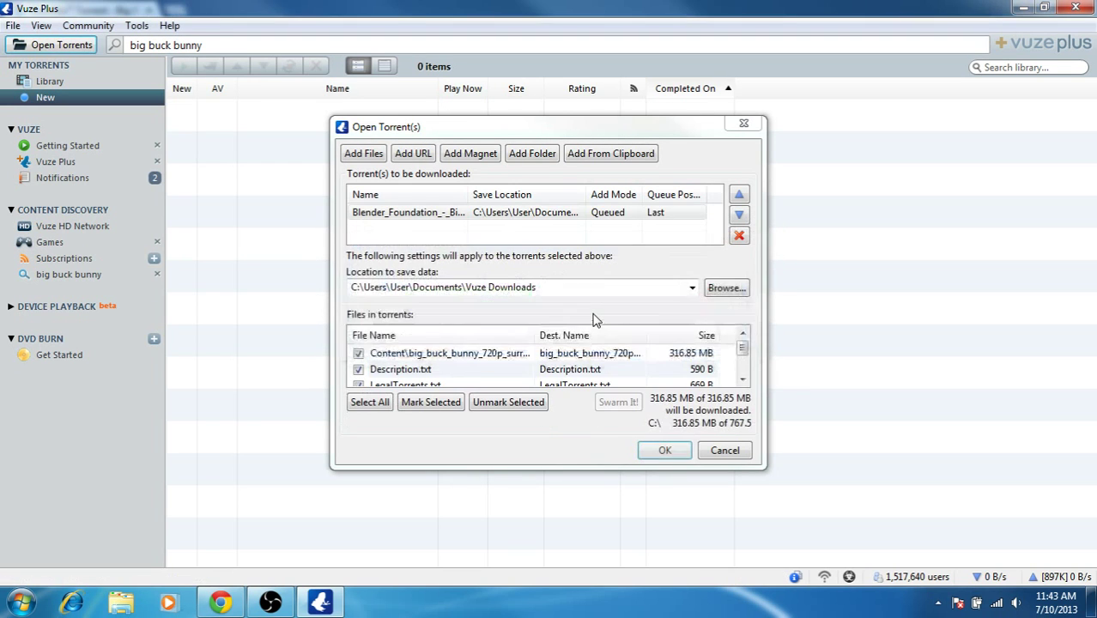
Review the files in the loaded torrent, start its download and show the list of downloading torrents.
drag(539, 334, 506, 333)
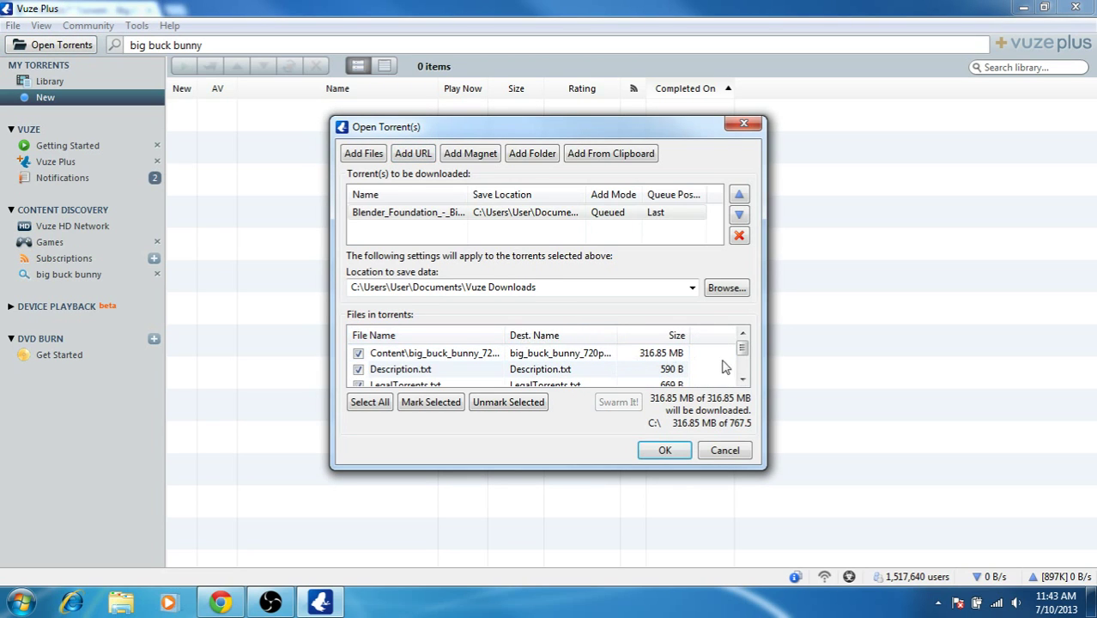
drag(742, 350, 742, 367)
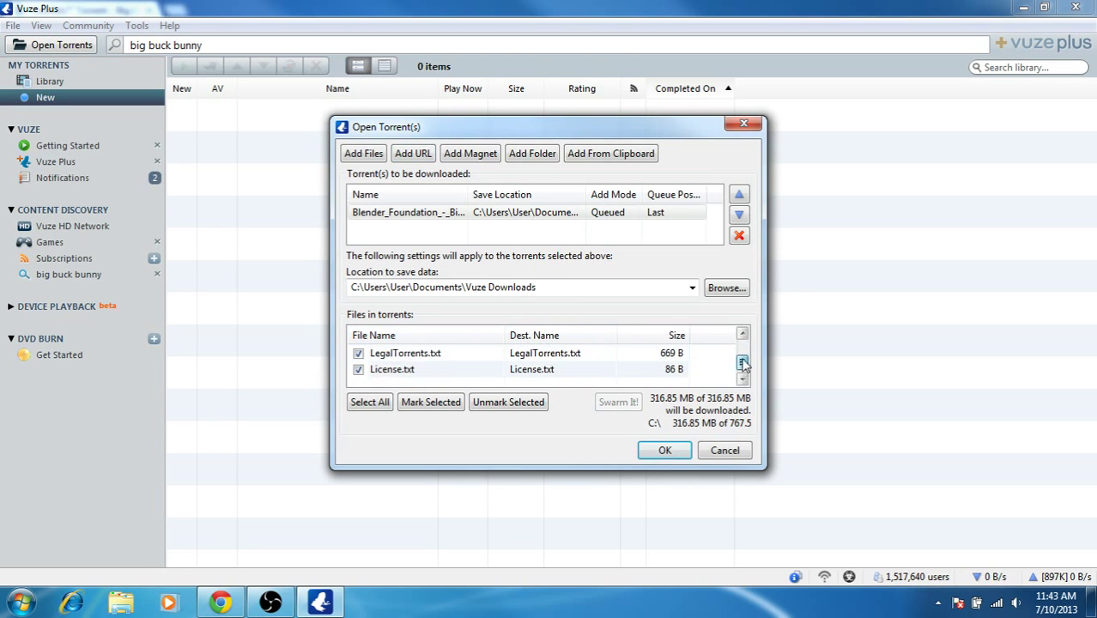
click(663, 451)
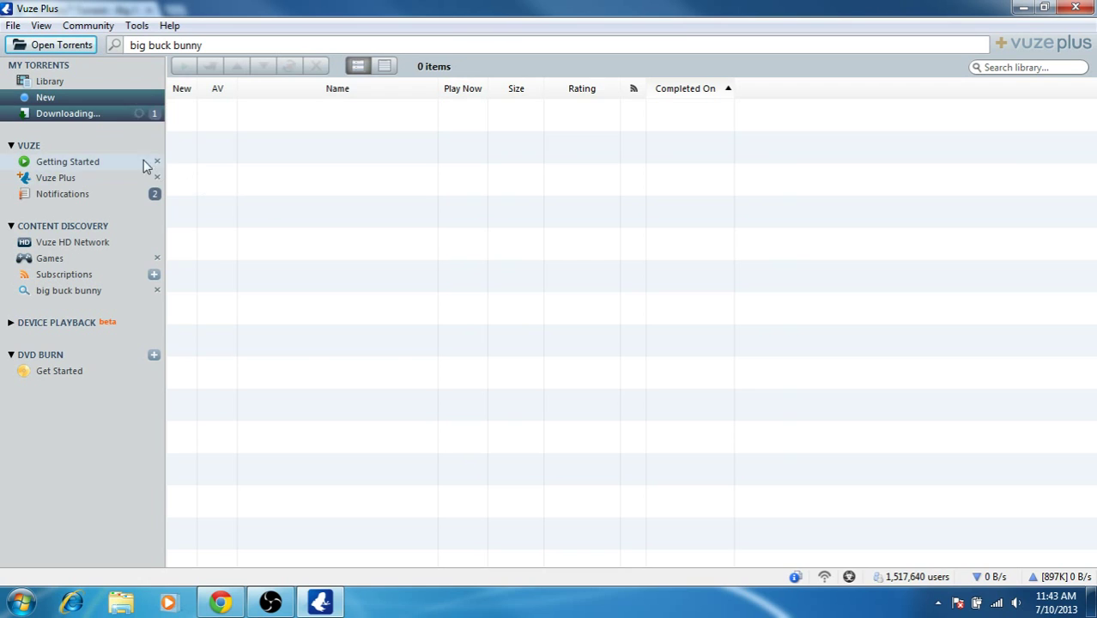
click(73, 114)
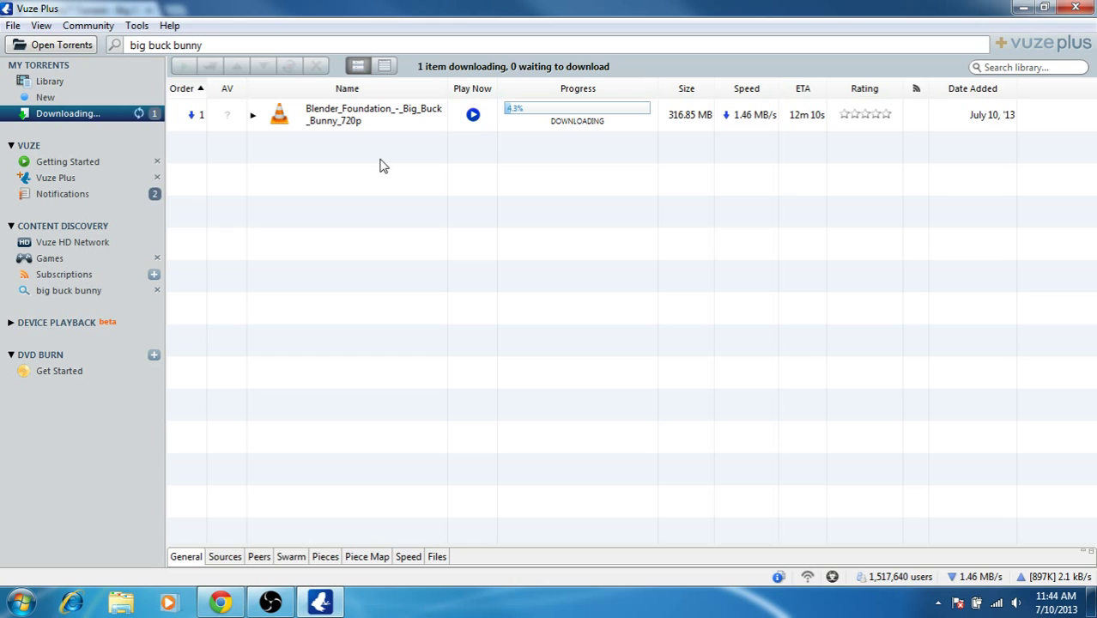
Delete the Big Buck Bunny torrent added by URL from the computer.
click(369, 128)
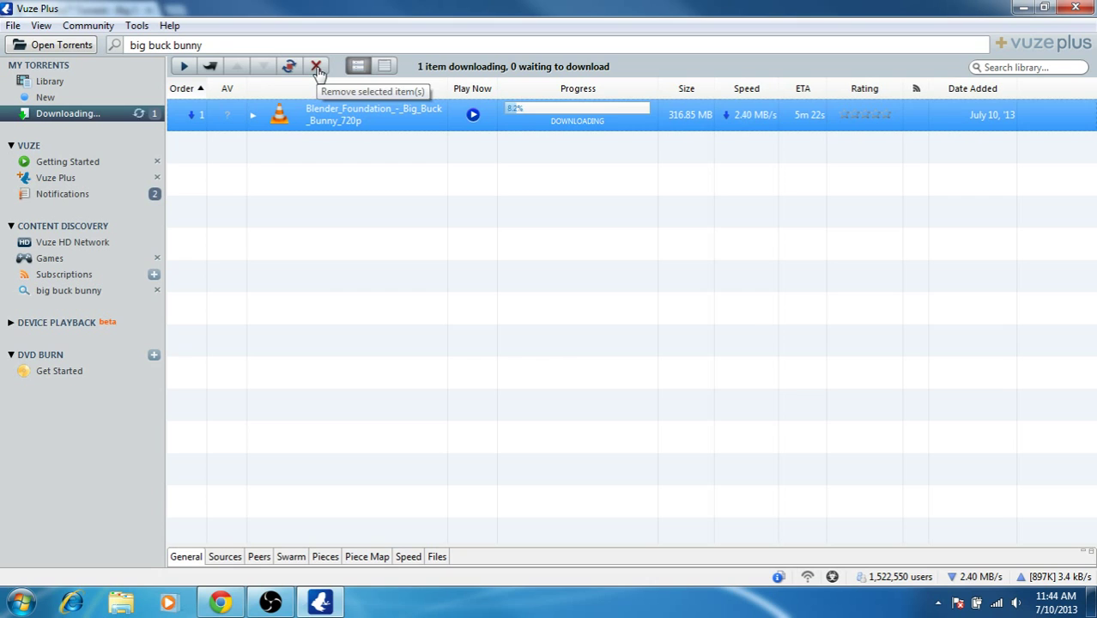
click(316, 67)
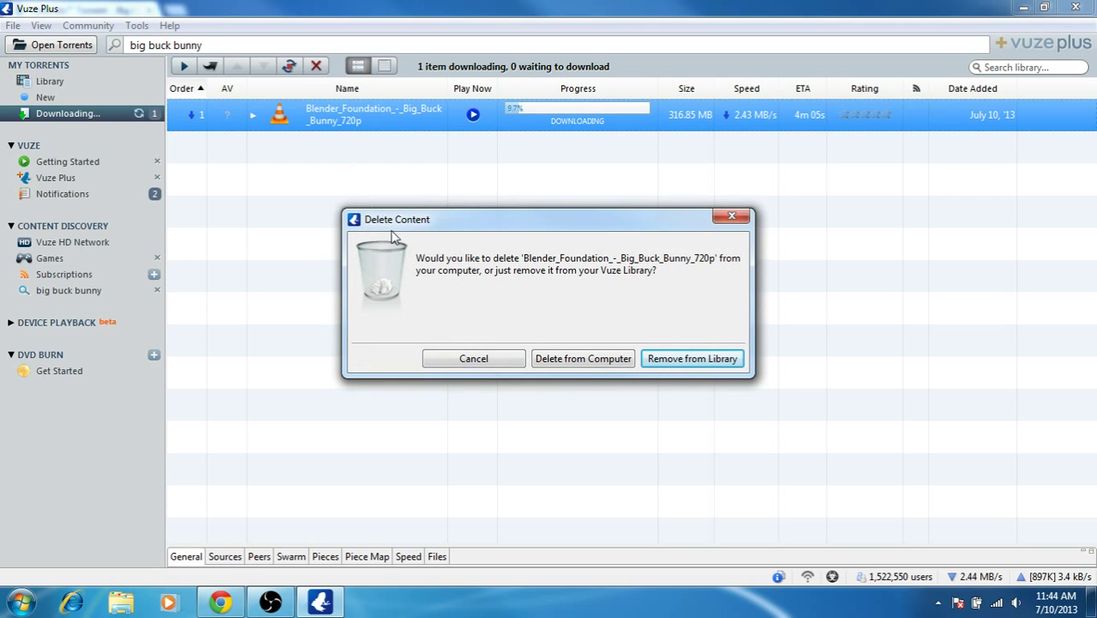
click(587, 360)
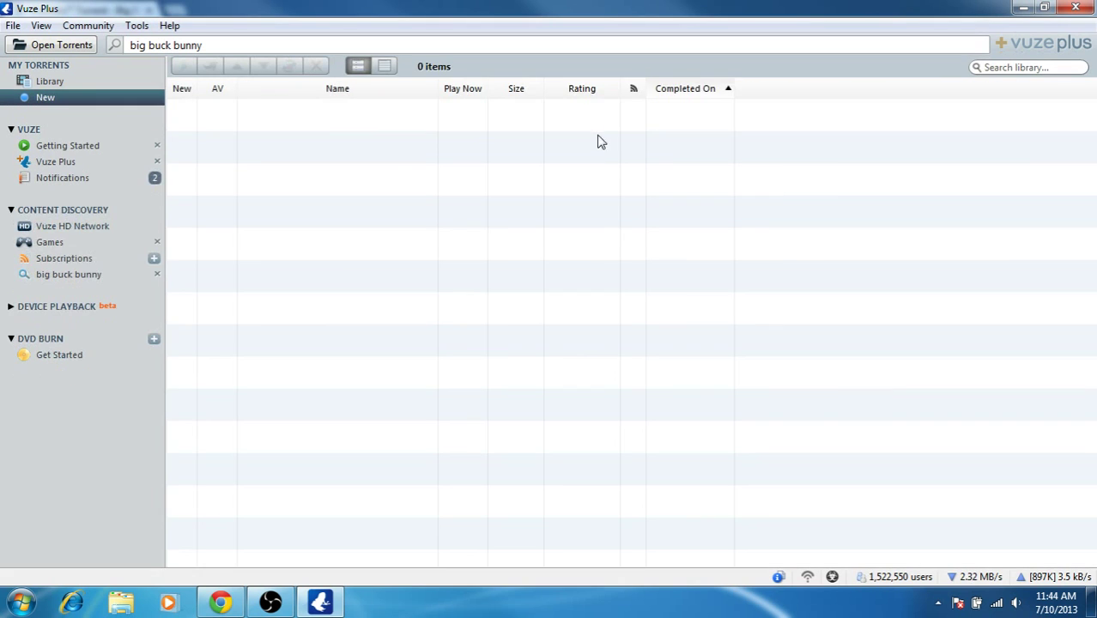
Minimize Vuze and Chrome, open magnet_link_big_buck_bunny.txt from the desktop in Notepad and copy the whole magnet link.
click(1029, 8)
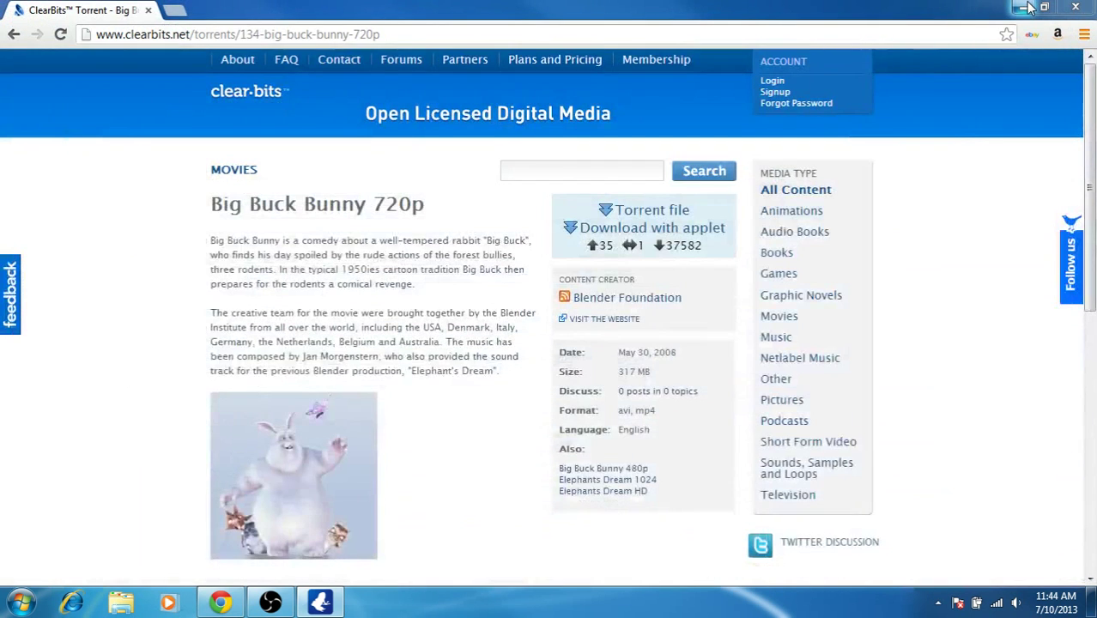
click(1029, 7)
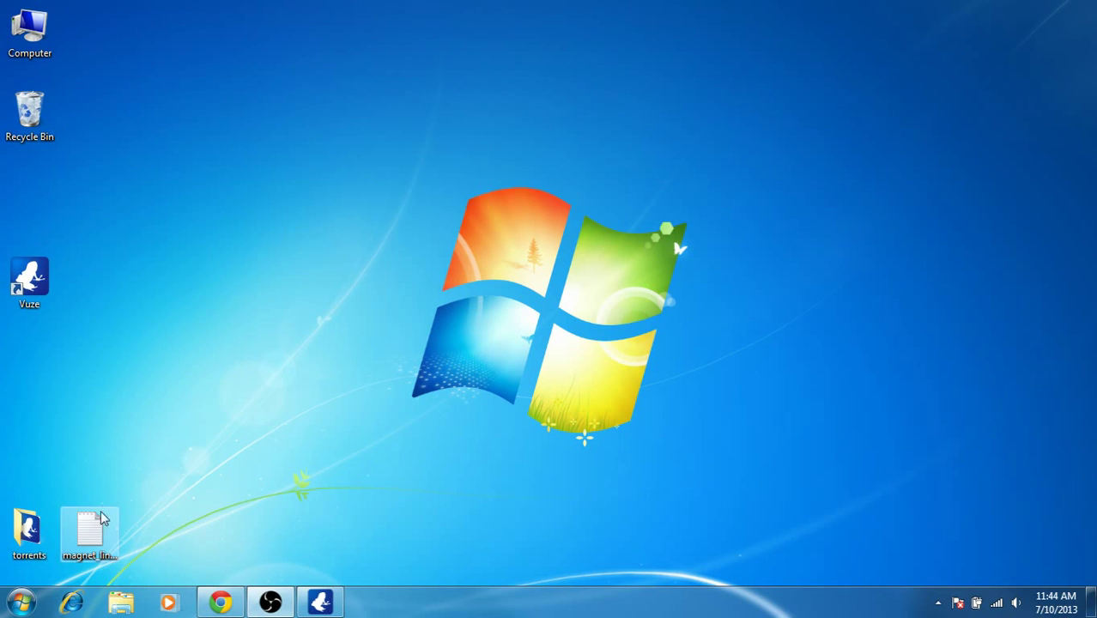
double_click(89, 531)
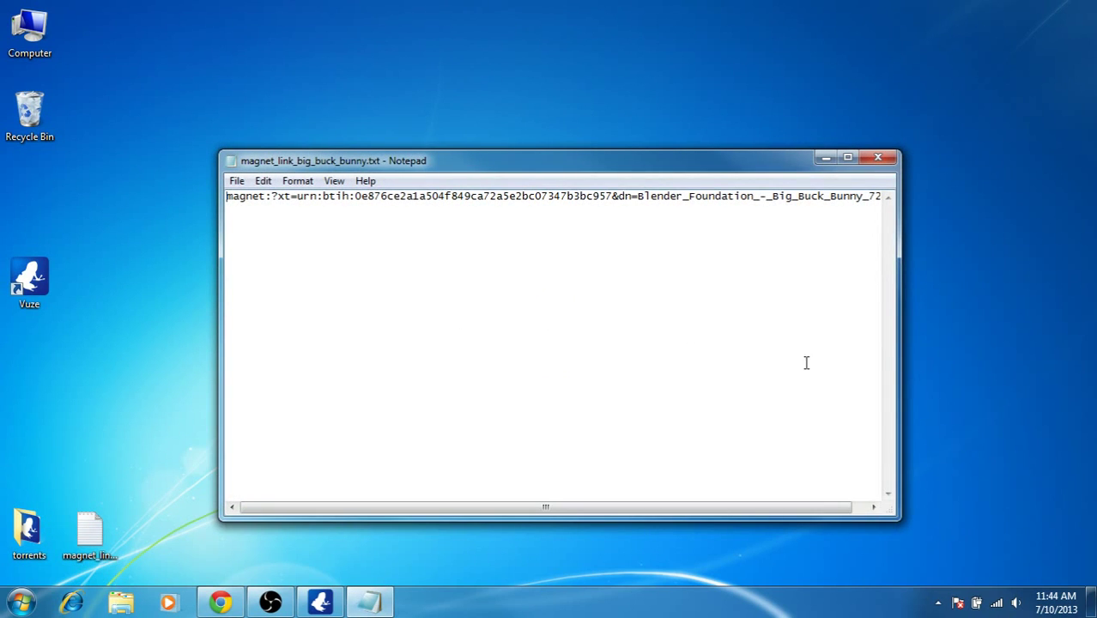
drag(899, 321, 981, 319)
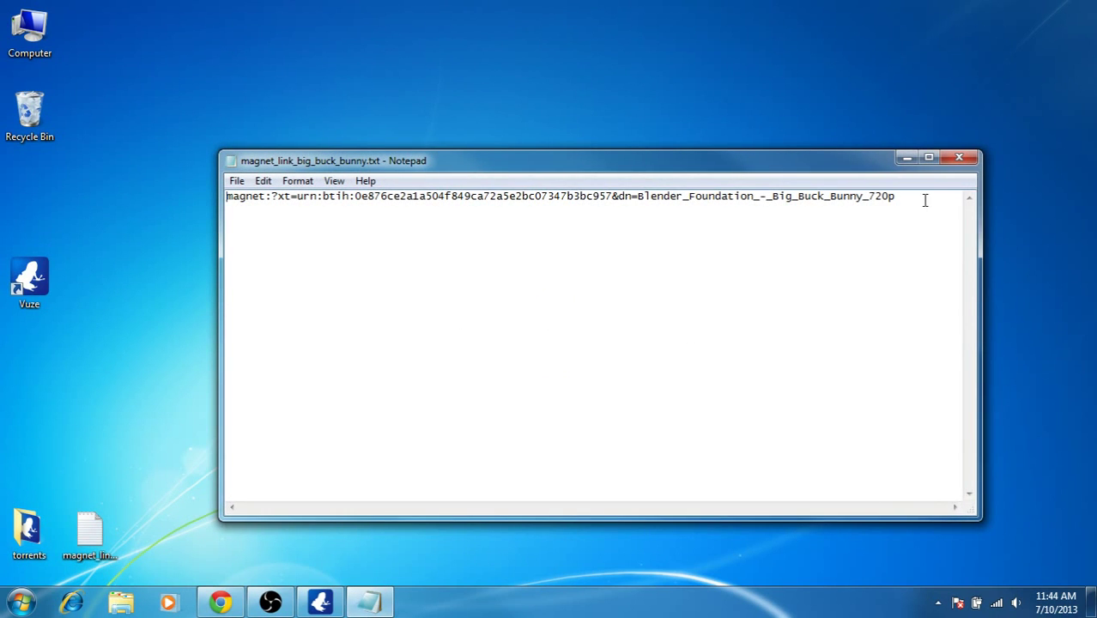
drag(903, 197, 205, 138)
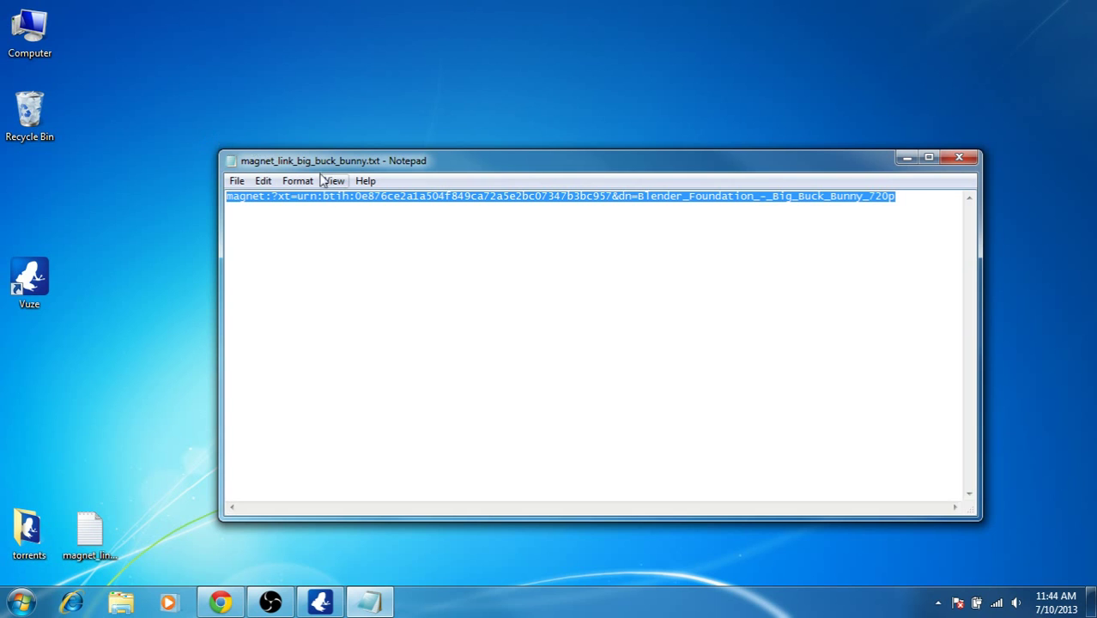
right_click(344, 195)
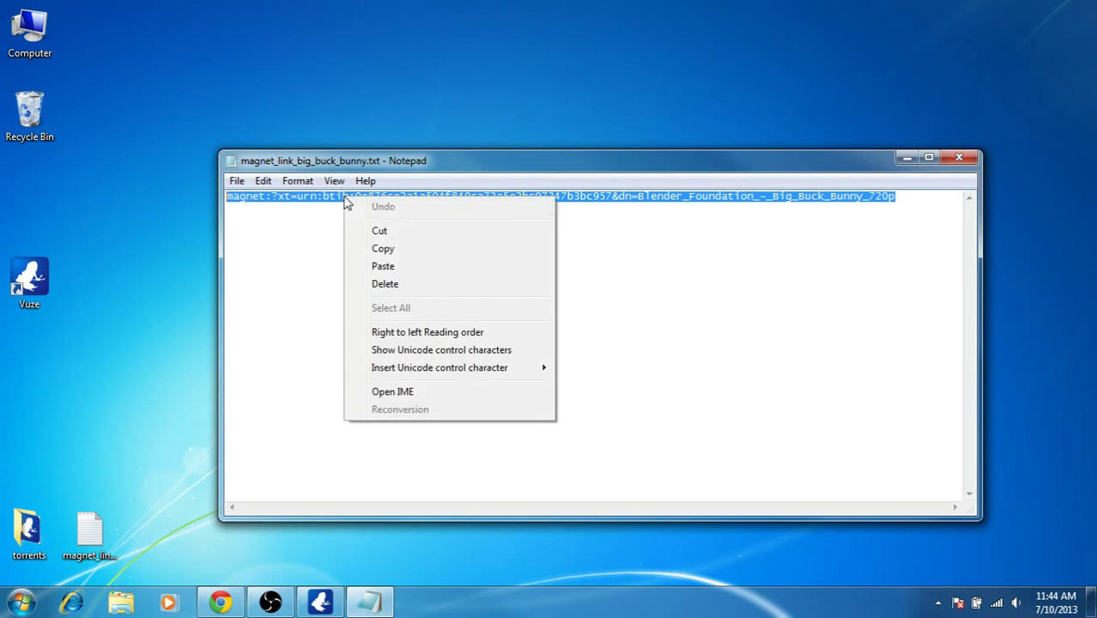
click(383, 249)
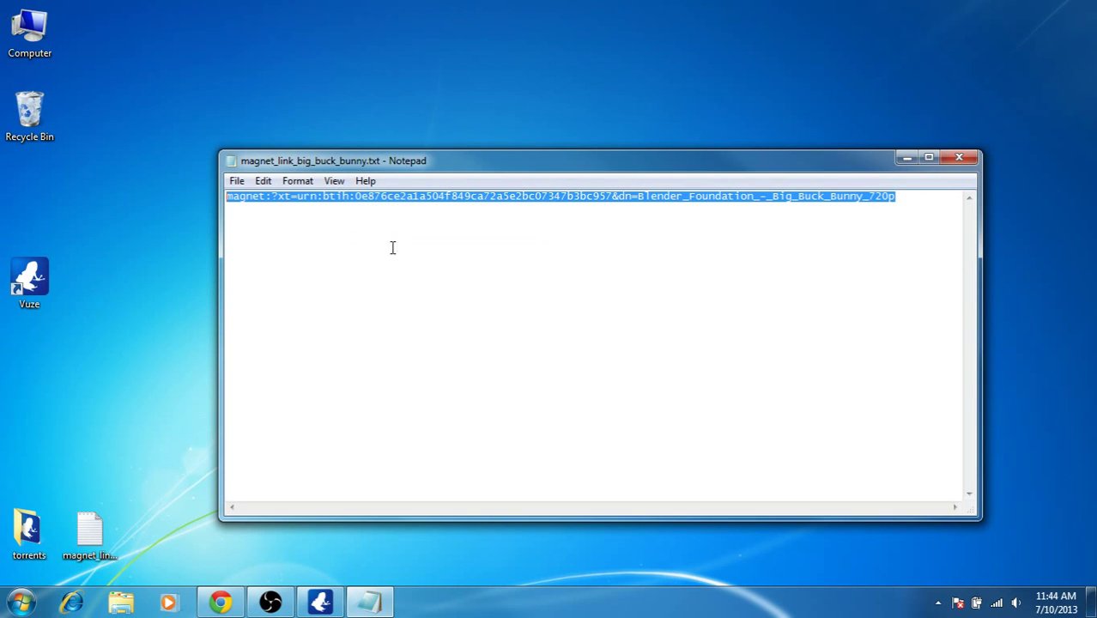
Return to Vuze, load the Big Buck Bunny torrent from the copied magnet link and cancel adding it.
click(906, 159)
click(319, 596)
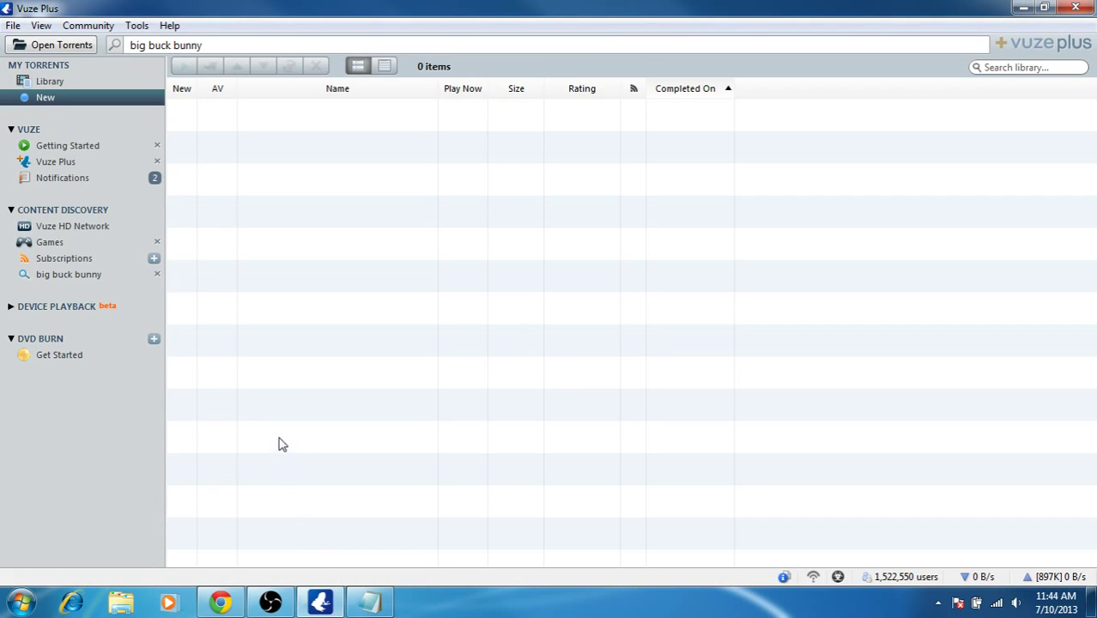
click(70, 47)
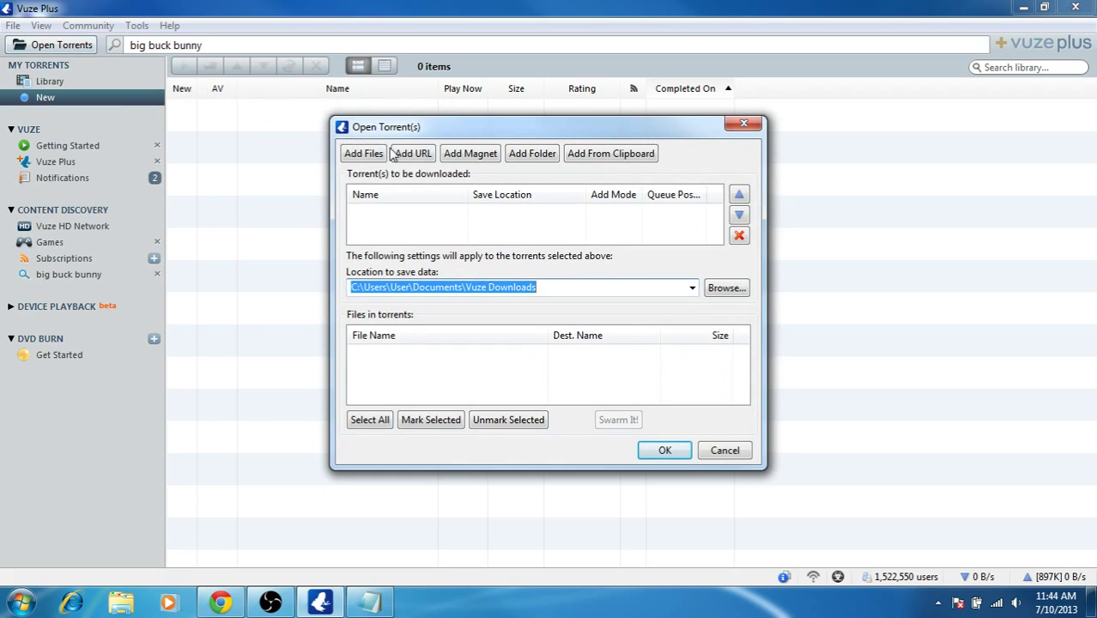
click(471, 155)
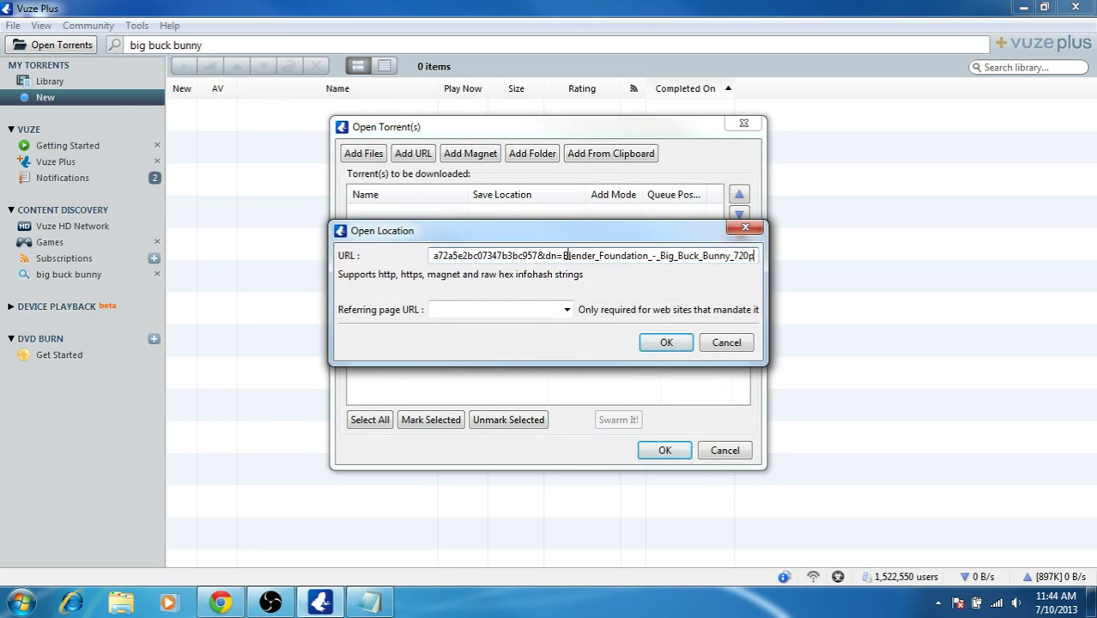
drag(755, 254, 389, 244)
click(488, 257)
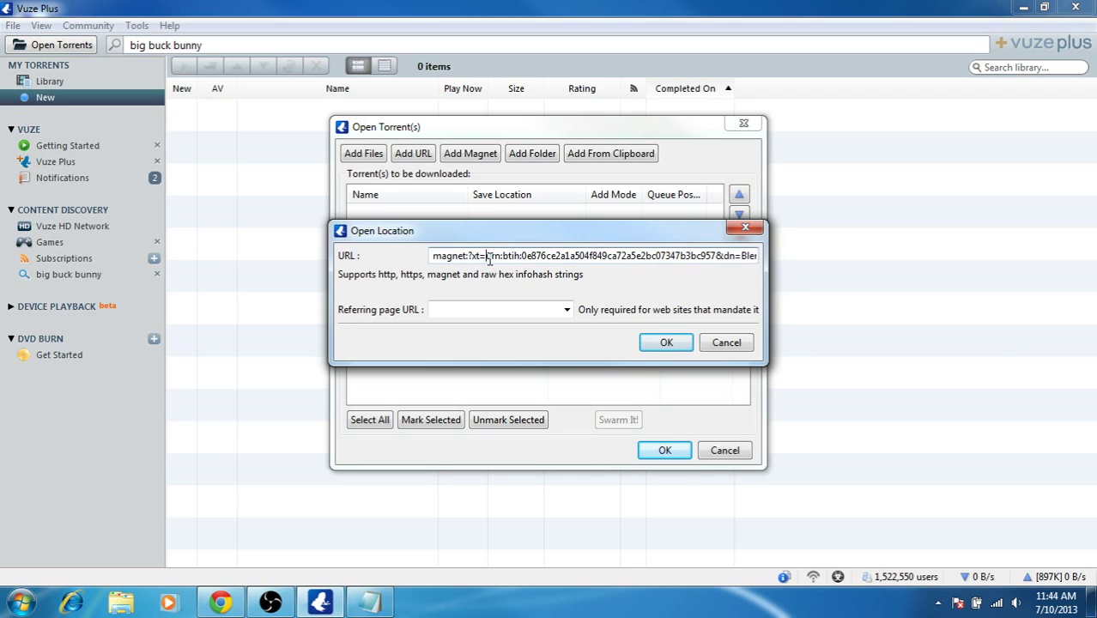
click(666, 344)
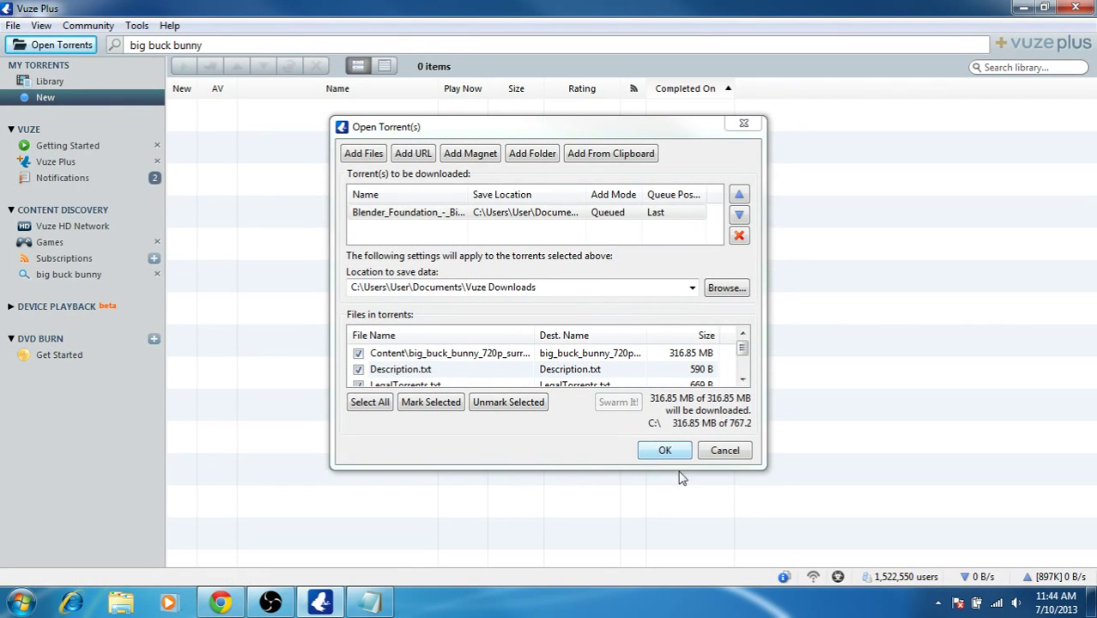
click(729, 453)
Replace the "big buck bunny" search text with the copied magnet link and submit it to load the torrent.
drag(207, 48, 130, 47)
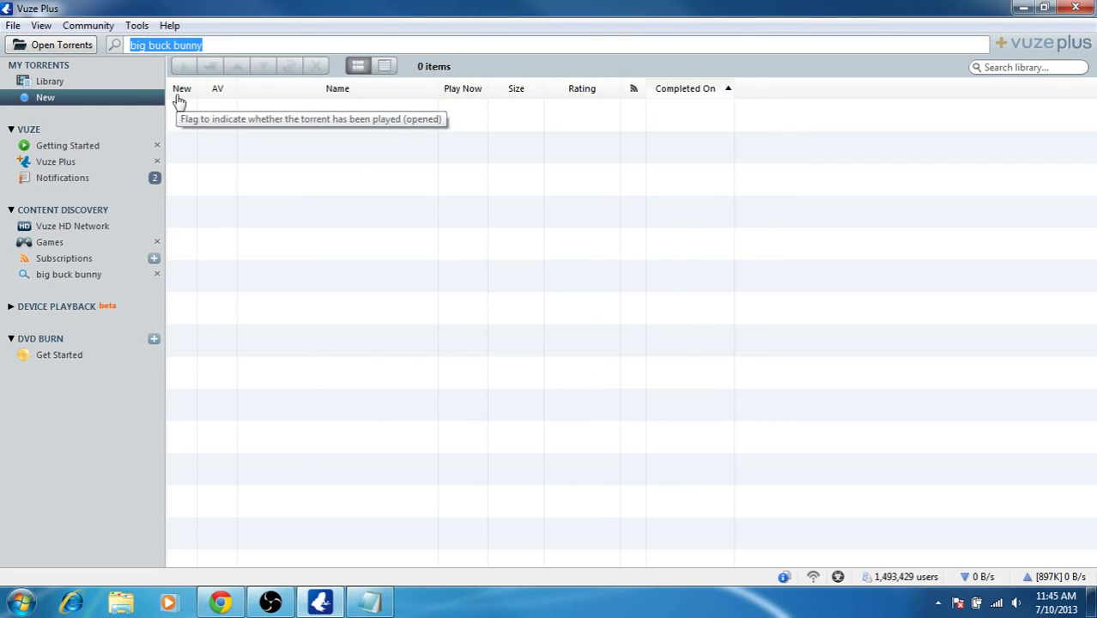
key(Delete)
right_click(198, 49)
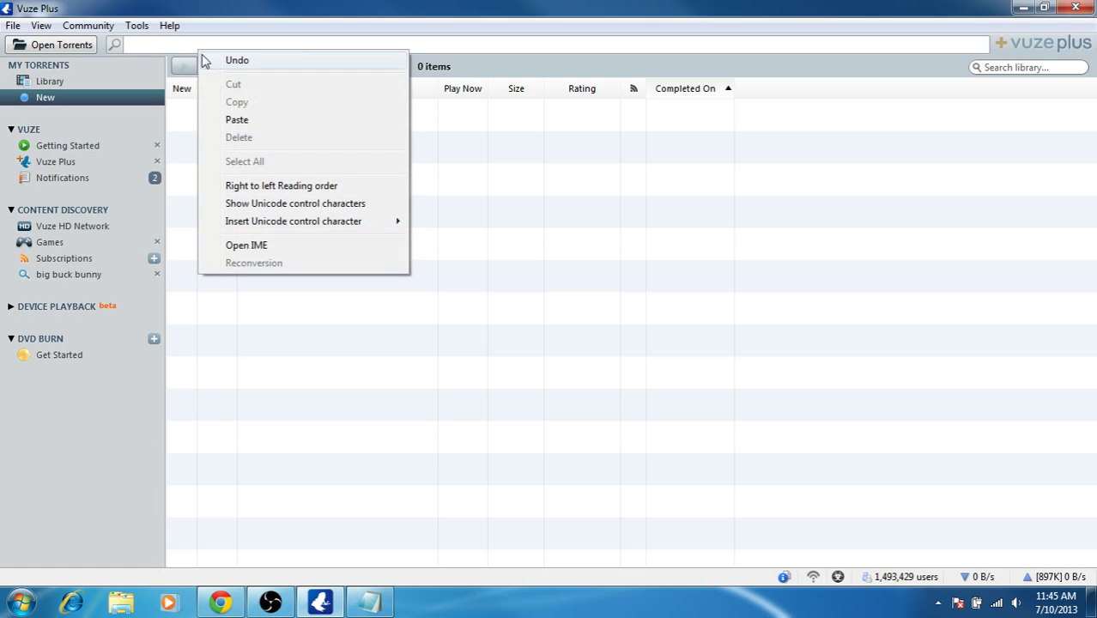
click(237, 120)
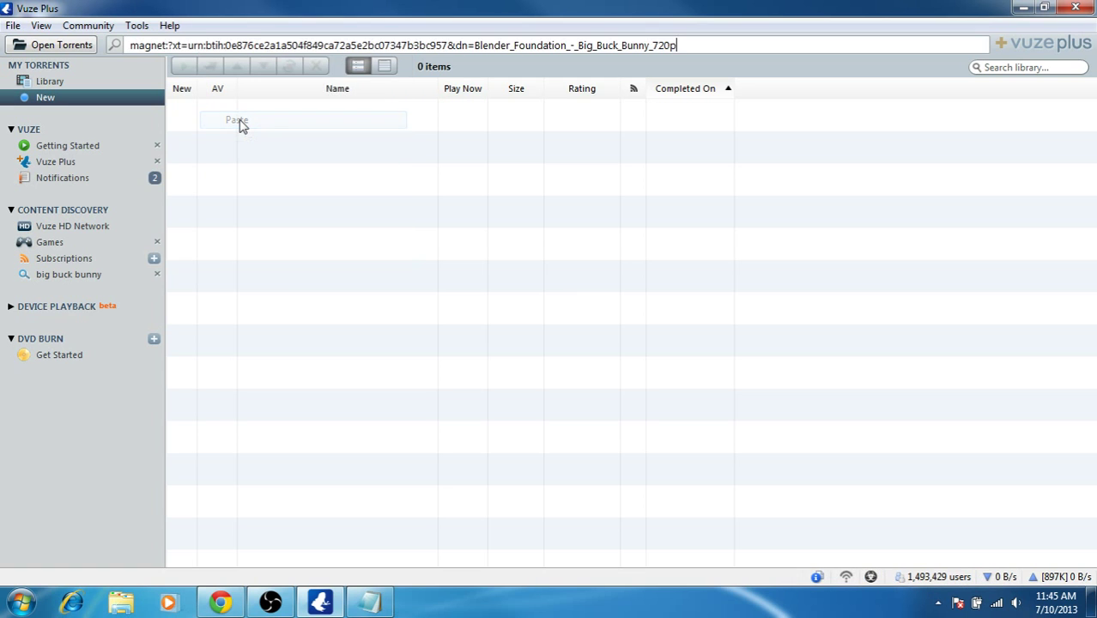
key(Return)
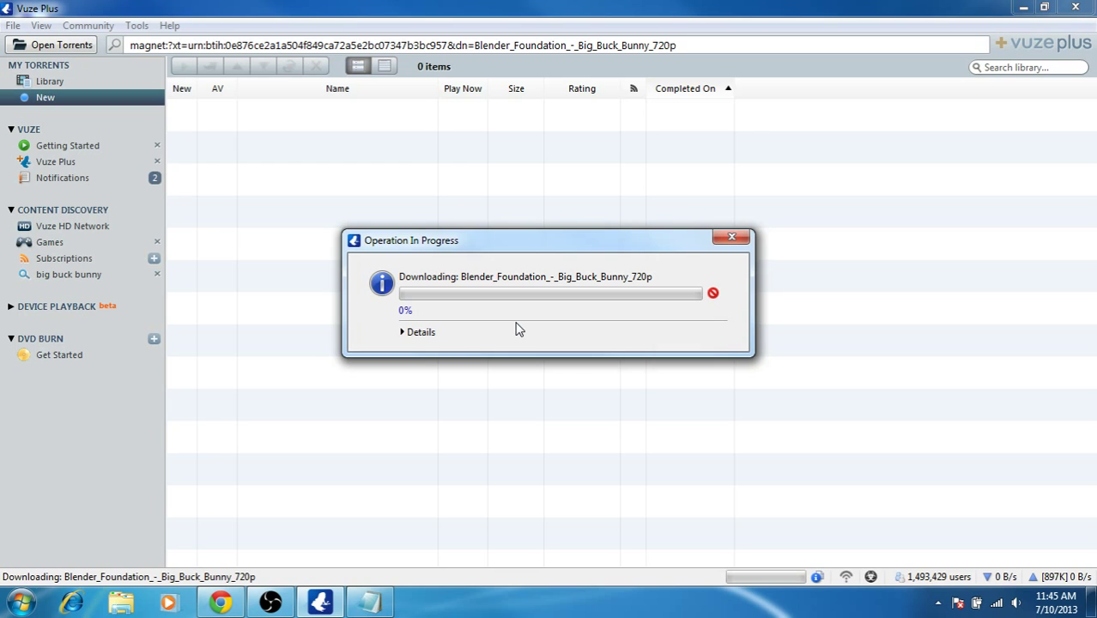
drag(599, 246, 630, 229)
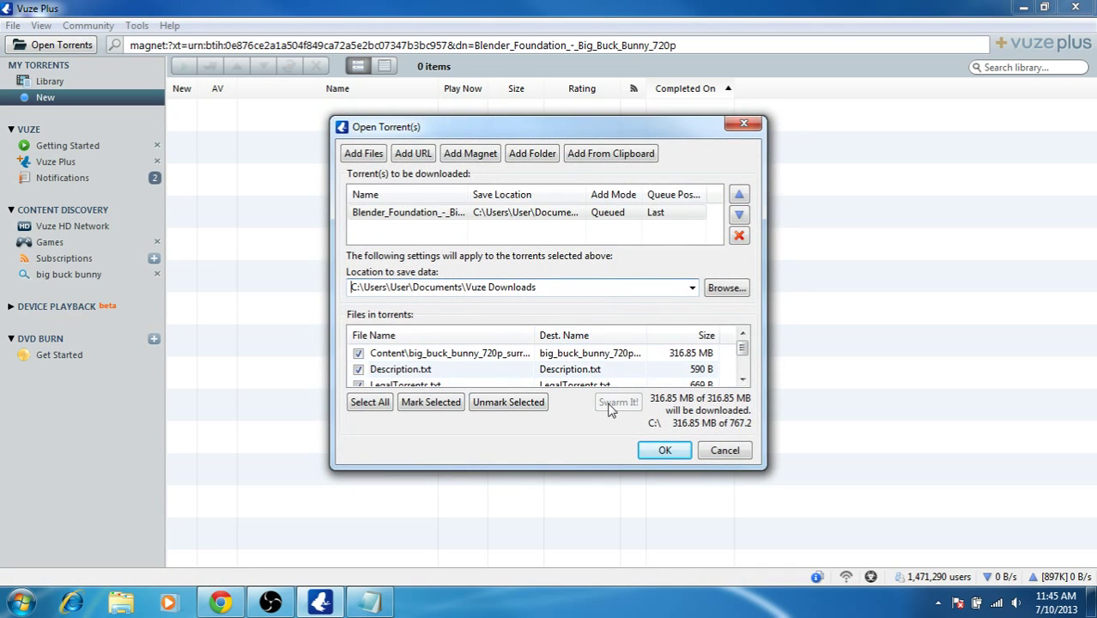
Accept the Big Buck Bunny torrent with its default save location and view it in the list of downloading torrents.
click(672, 456)
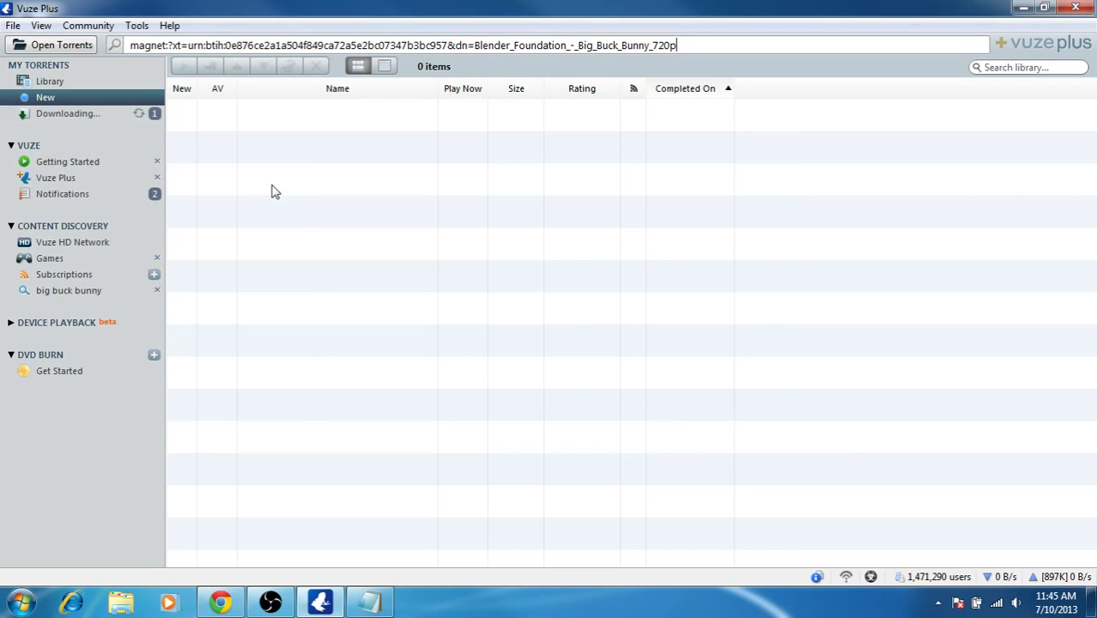
click(110, 113)
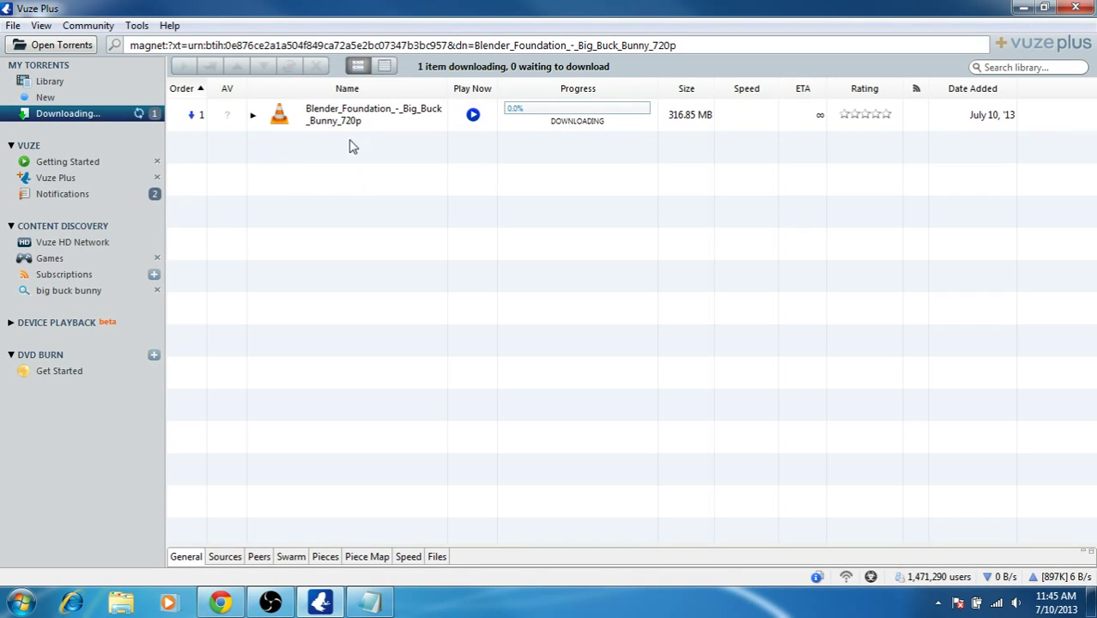
click(363, 118)
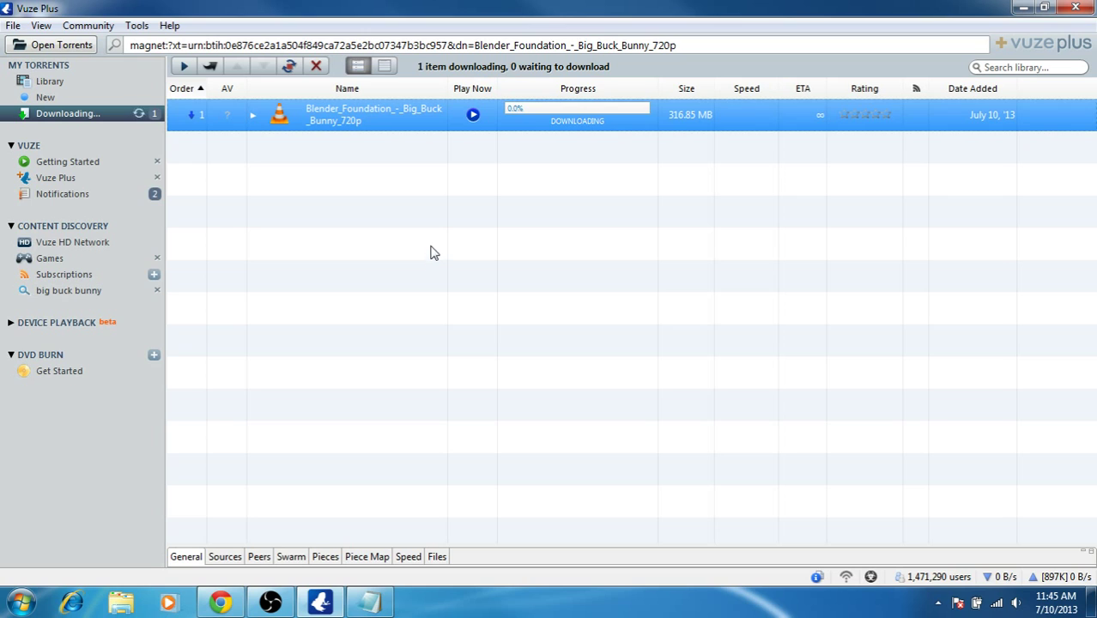
click(431, 222)
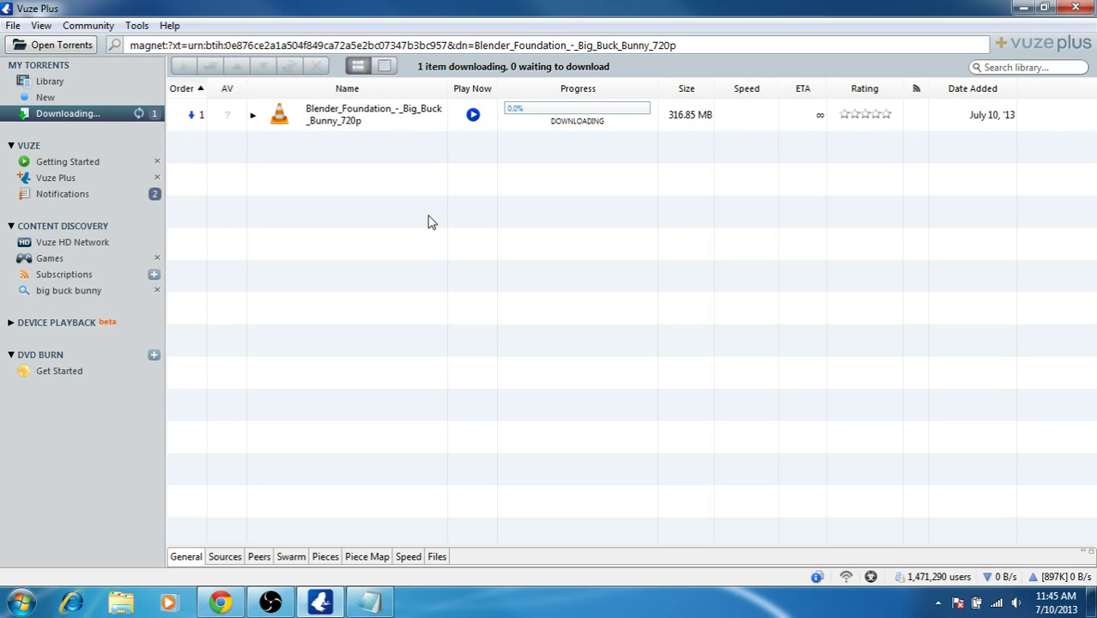